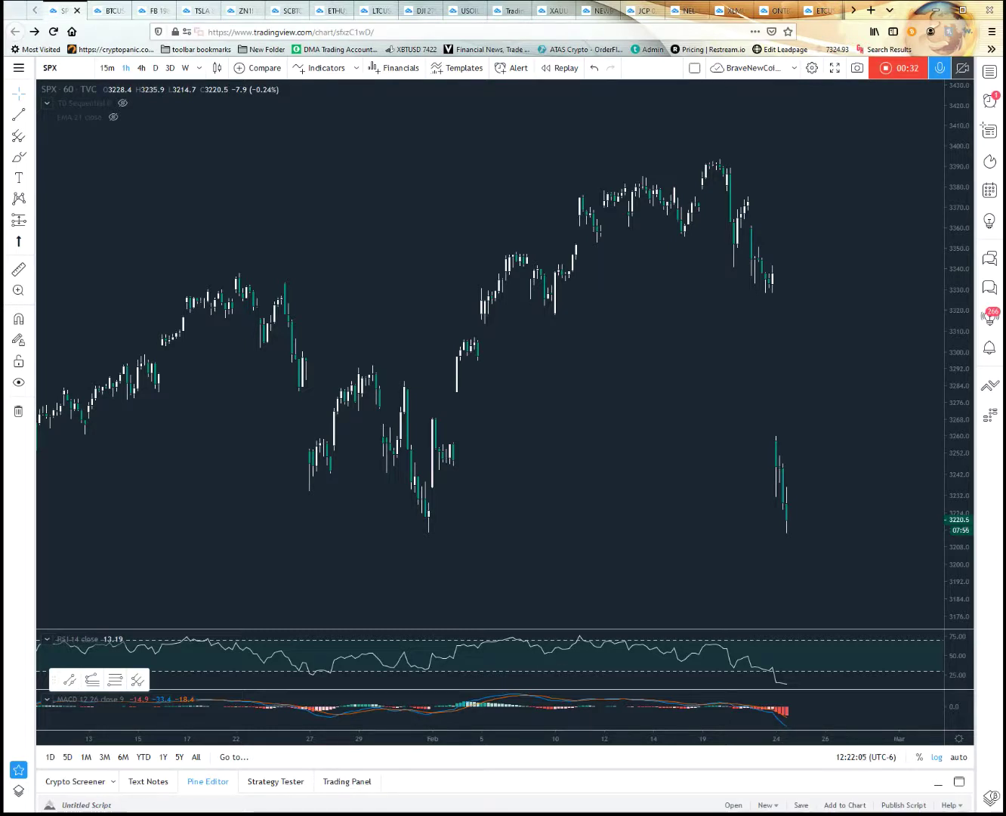
Split the layout into two side-by-side charts and move the BLX chart forward to the first slot
click(696, 68)
click(713, 118)
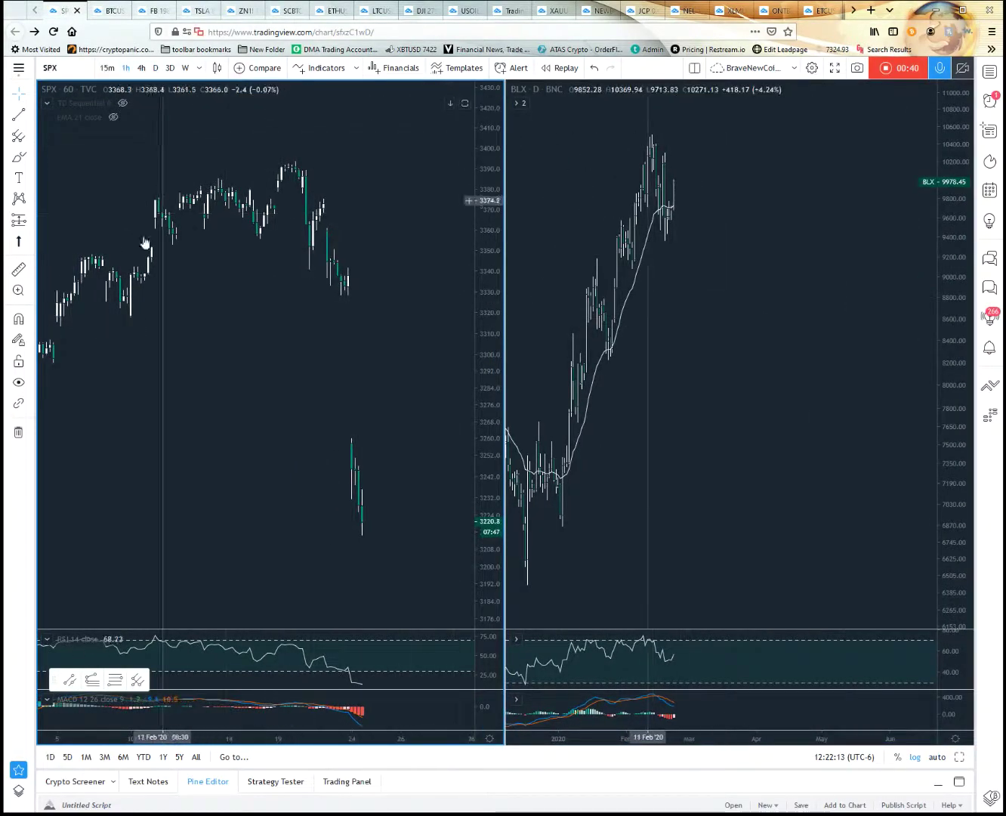
drag(767, 352, 882, 365)
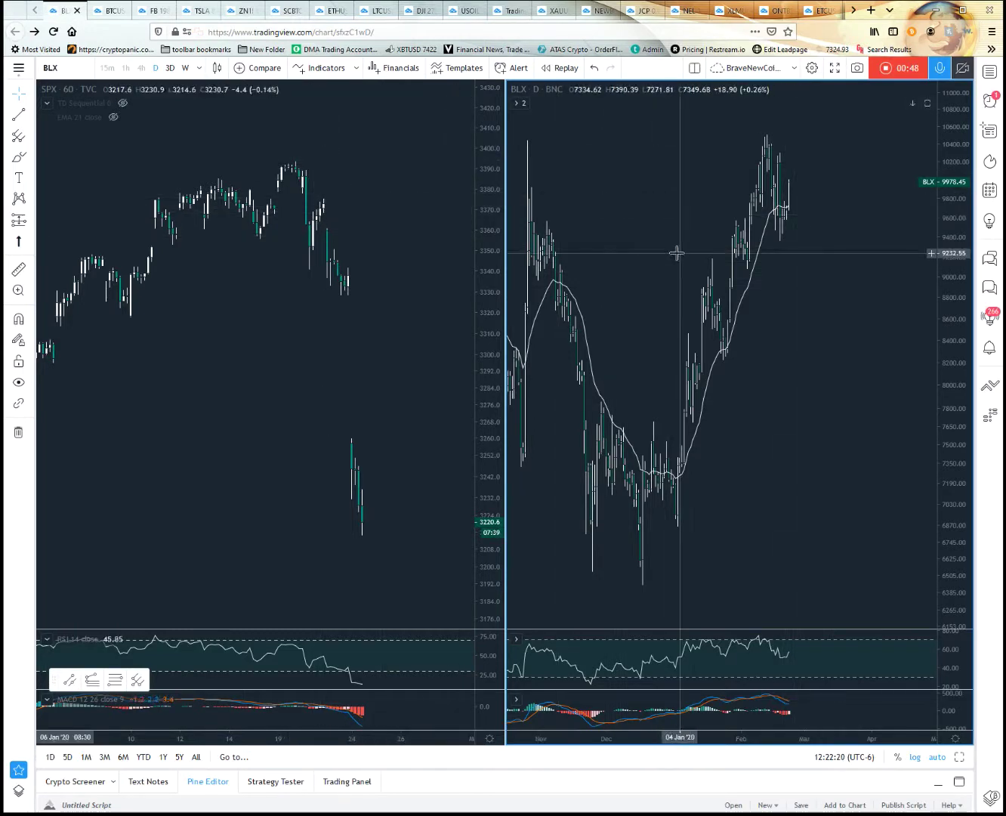
right_click(637, 158)
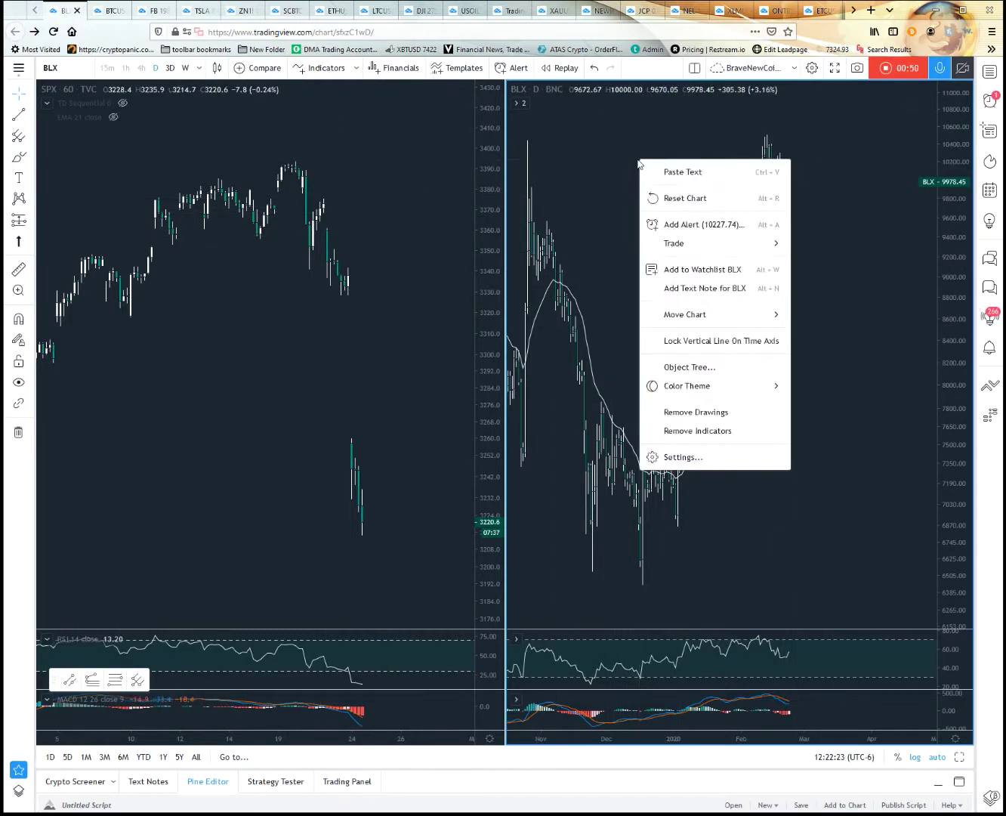
mouse_move(761, 315)
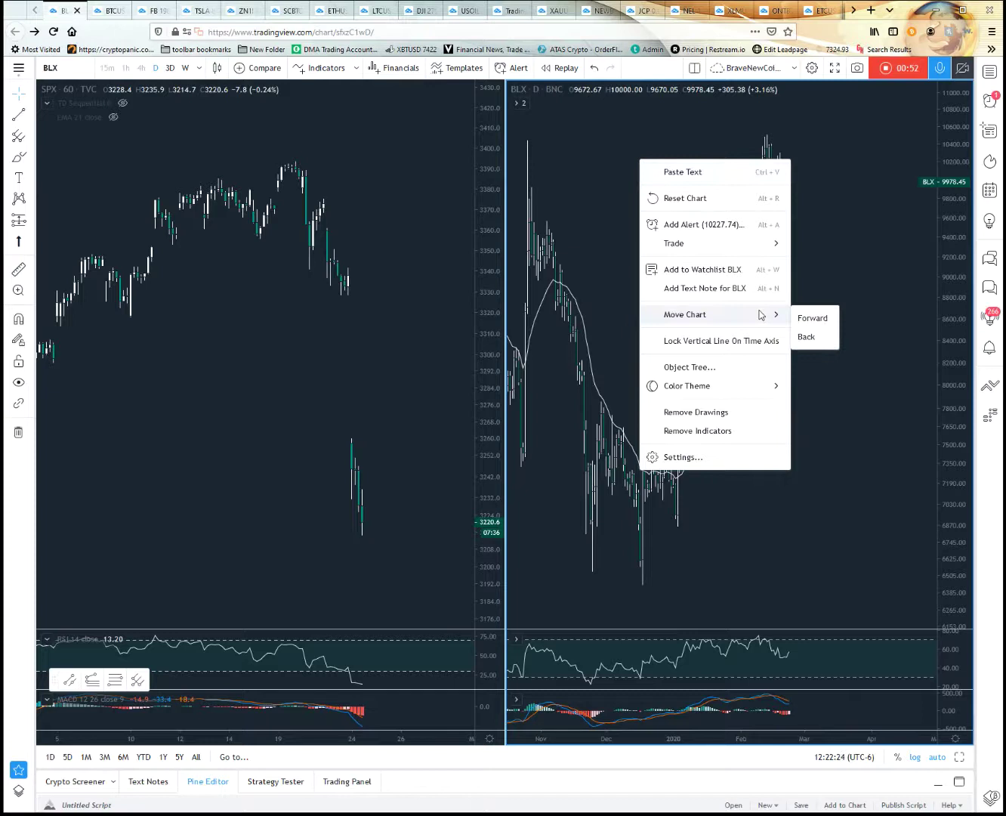
click(809, 320)
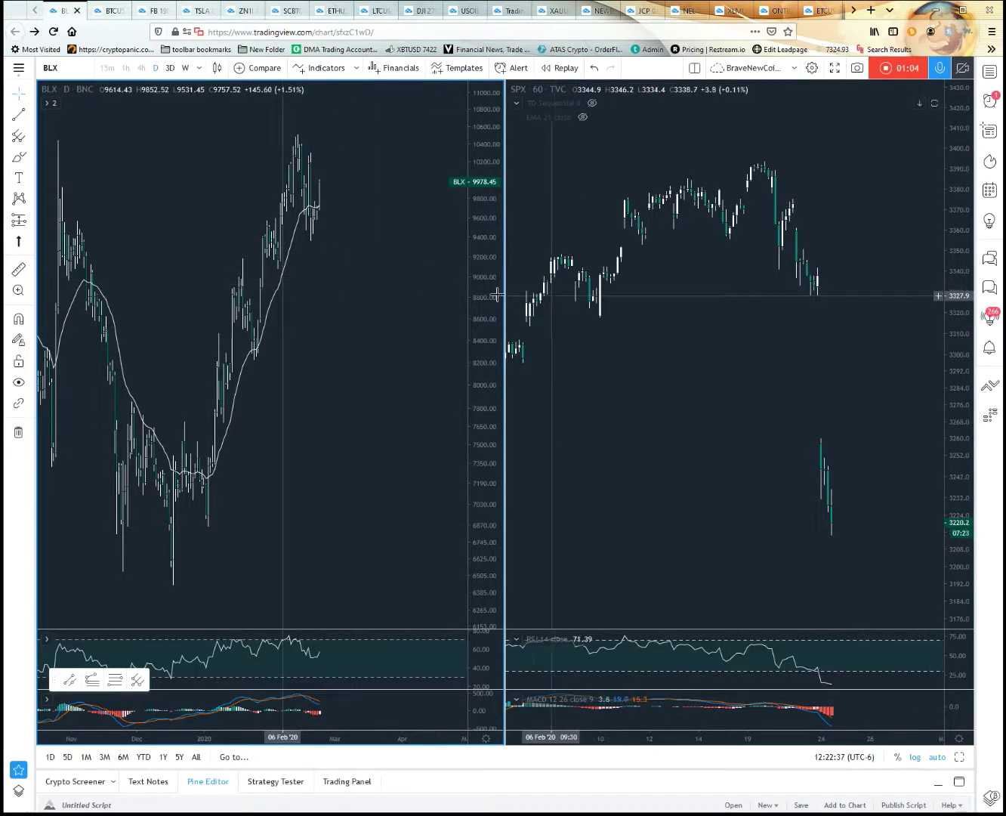
drag(351, 330, 413, 344)
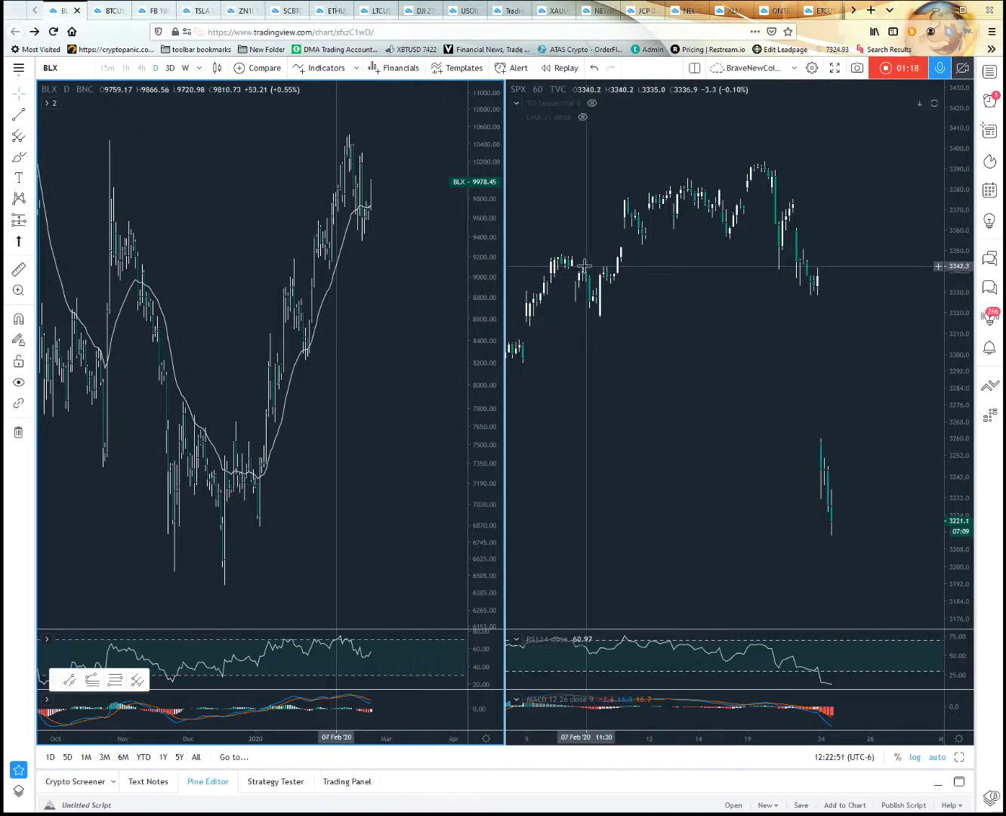
Move the SPX chart back to the first slot and return to the single-chart layout
right_click(699, 304)
mouse_move(839, 460)
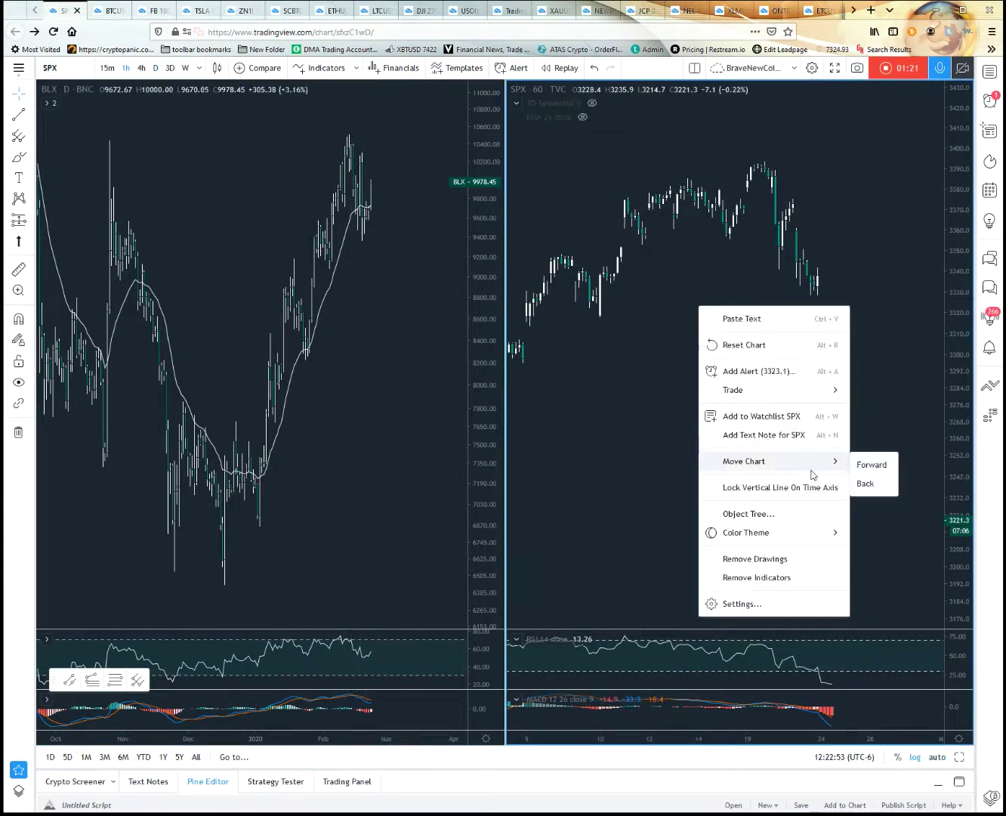
click(864, 481)
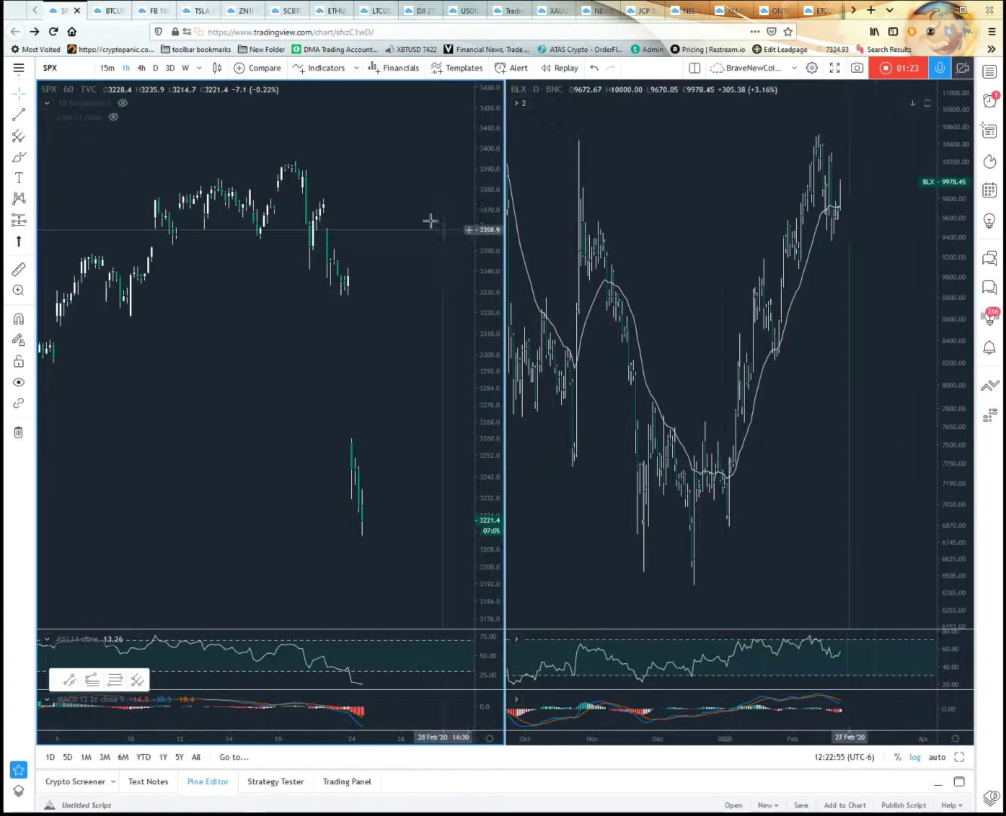
click(696, 67)
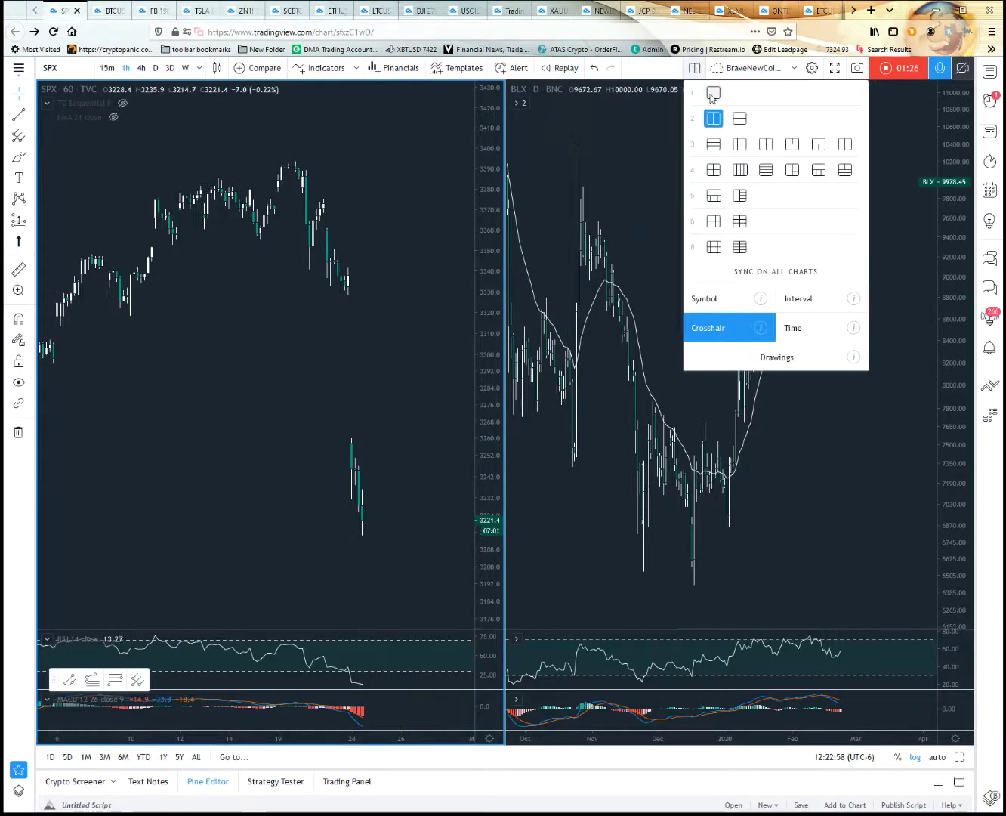
click(709, 92)
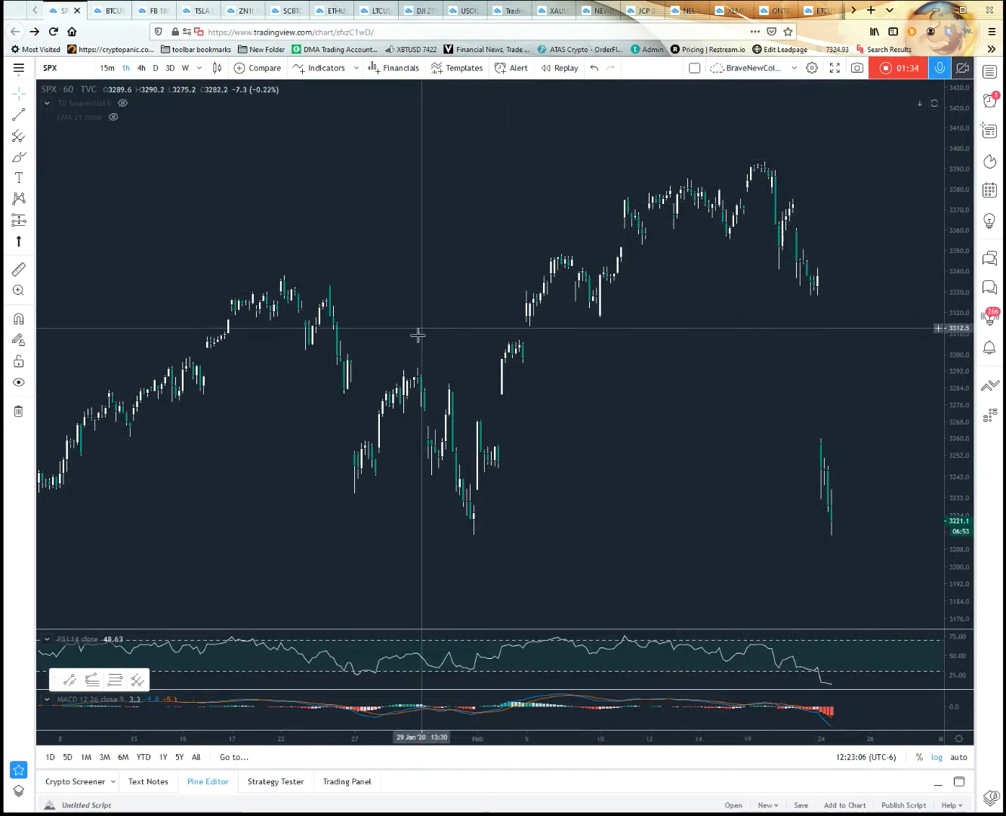
Rename the chart layout to "S&P 500 (SPX)" and save the name
click(795, 71)
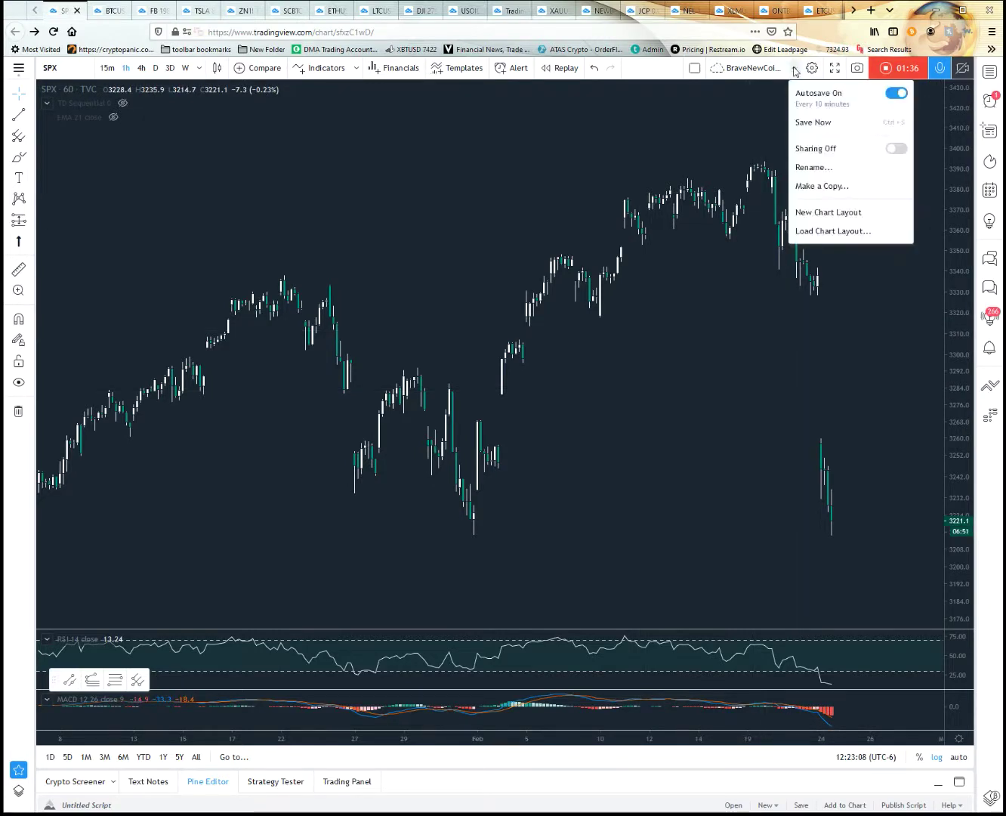
click(810, 168)
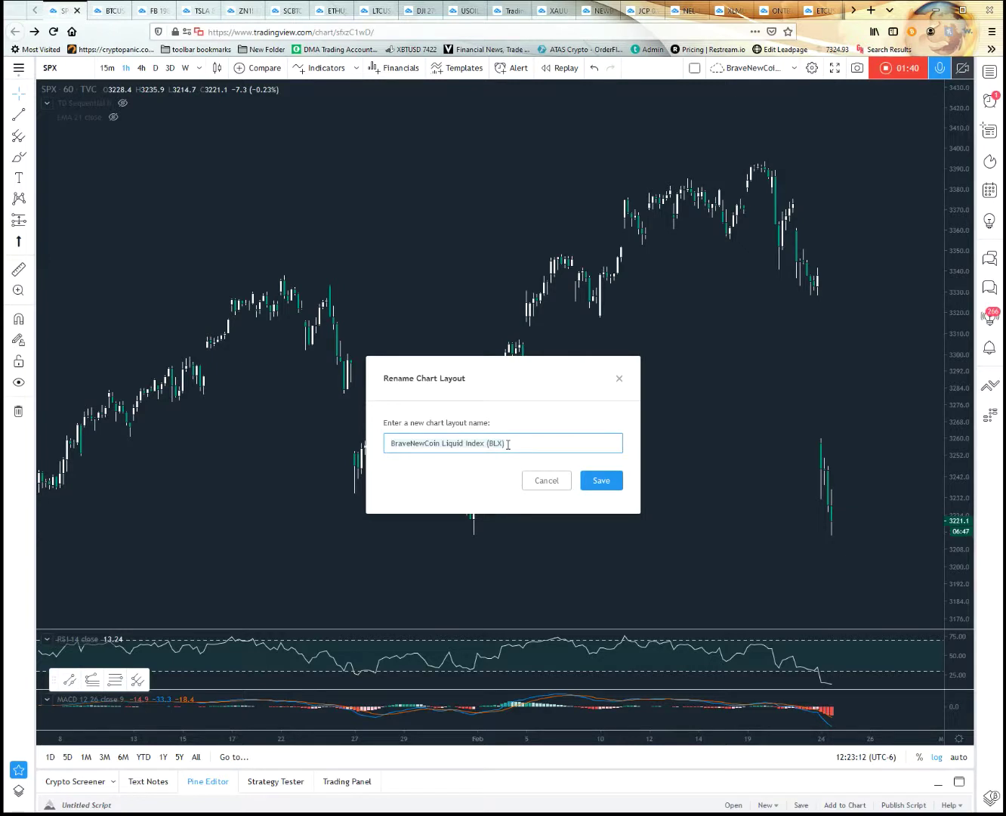
text(SP)
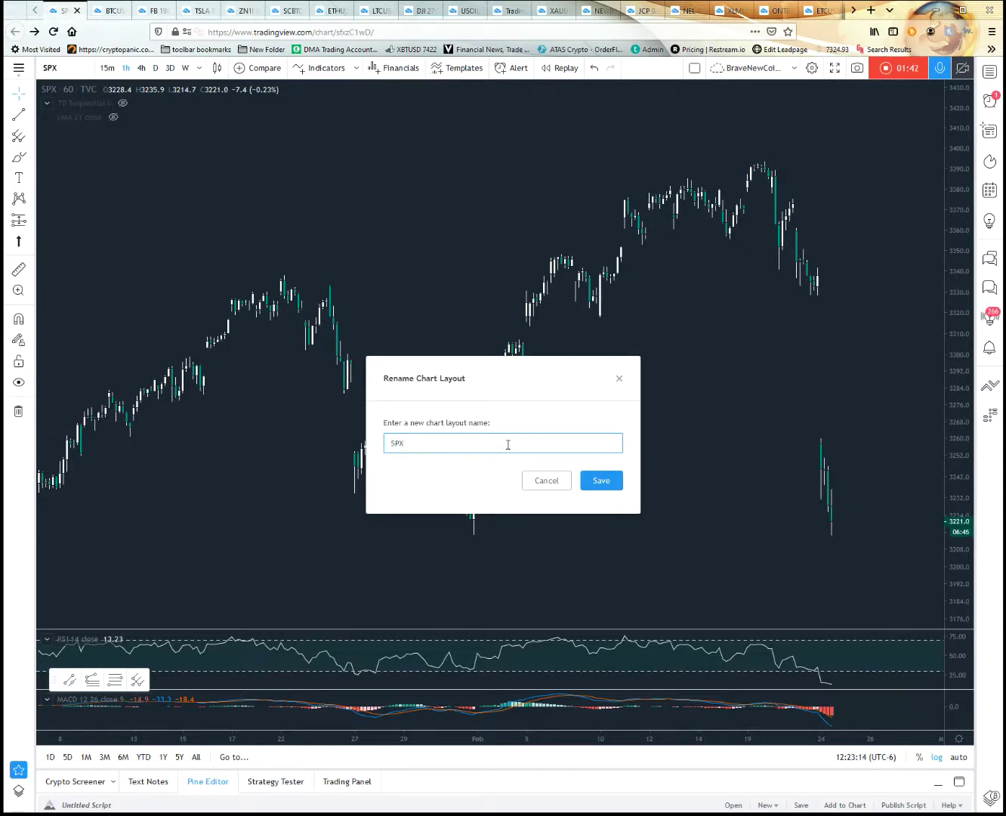
text(X)
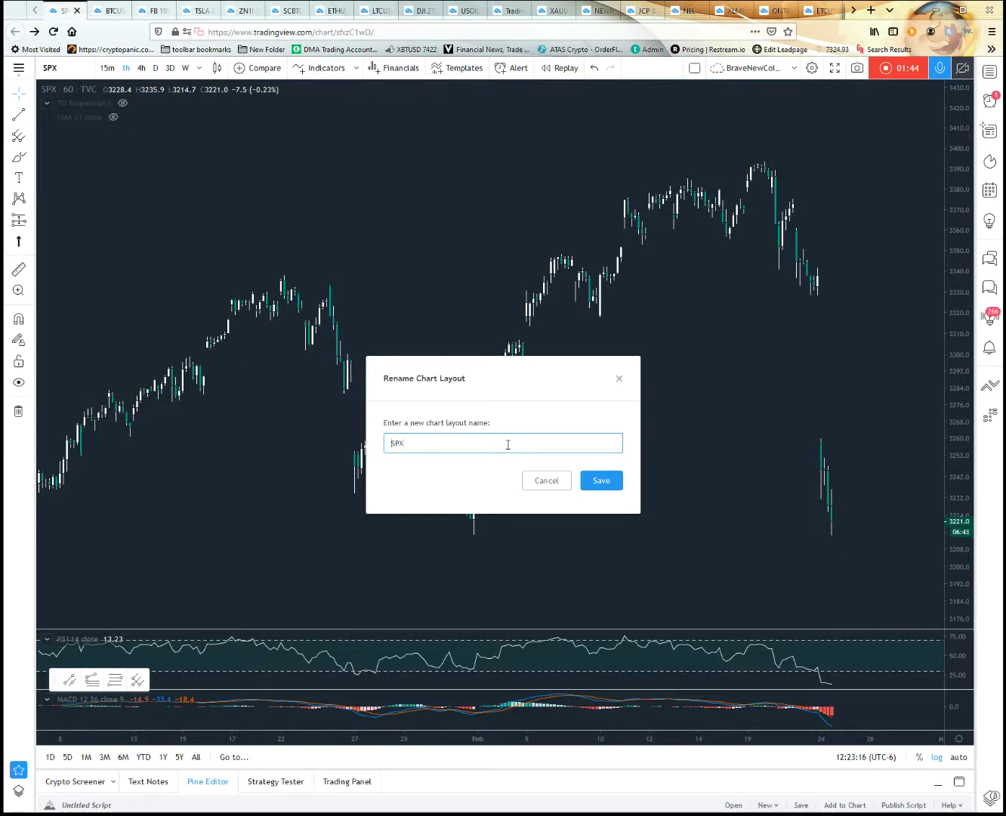
key(Home)
text(S)
text(&P 500 ()
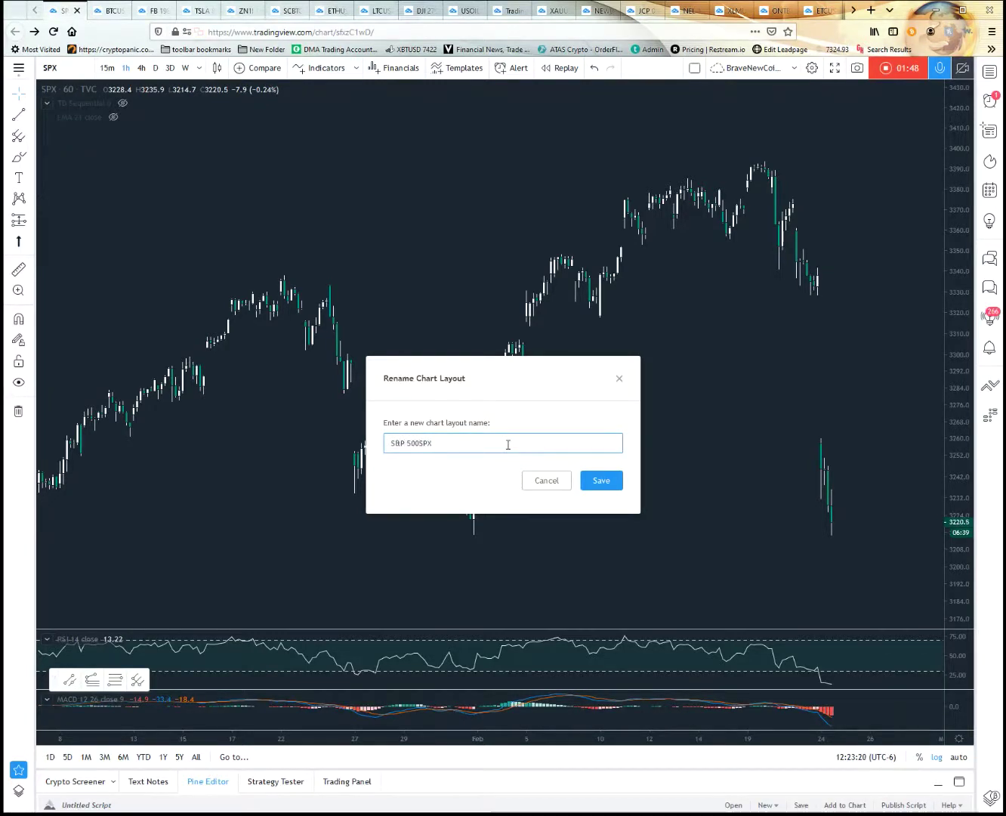
key(End)
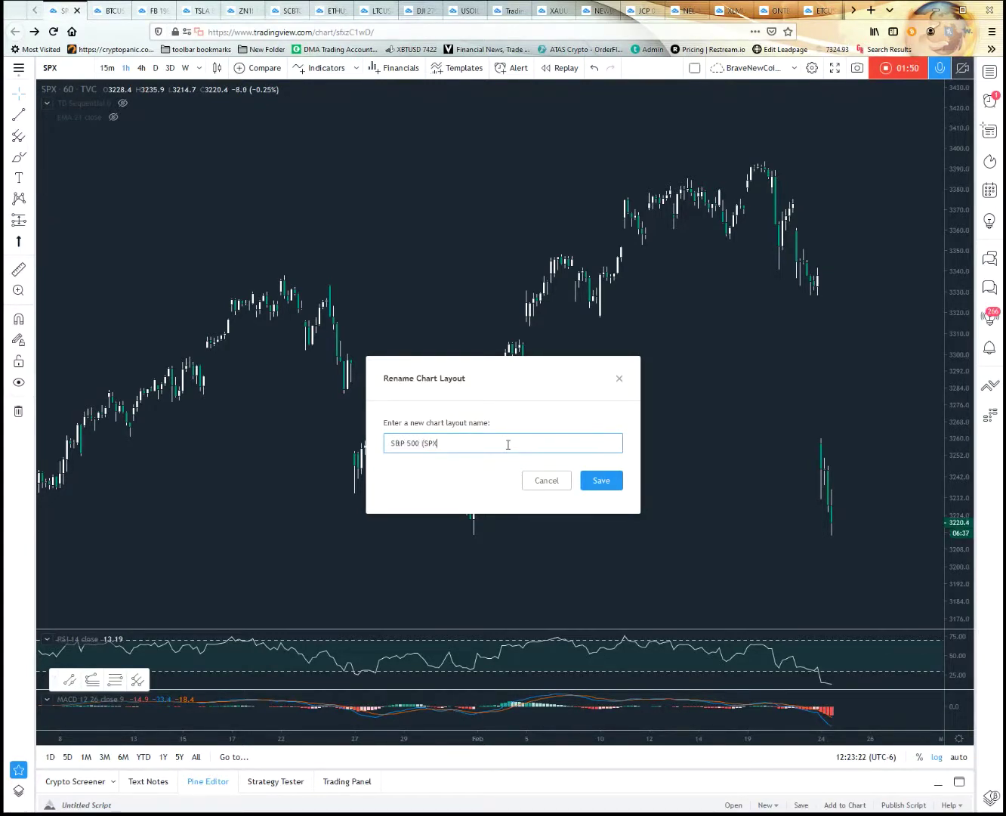
click(615, 480)
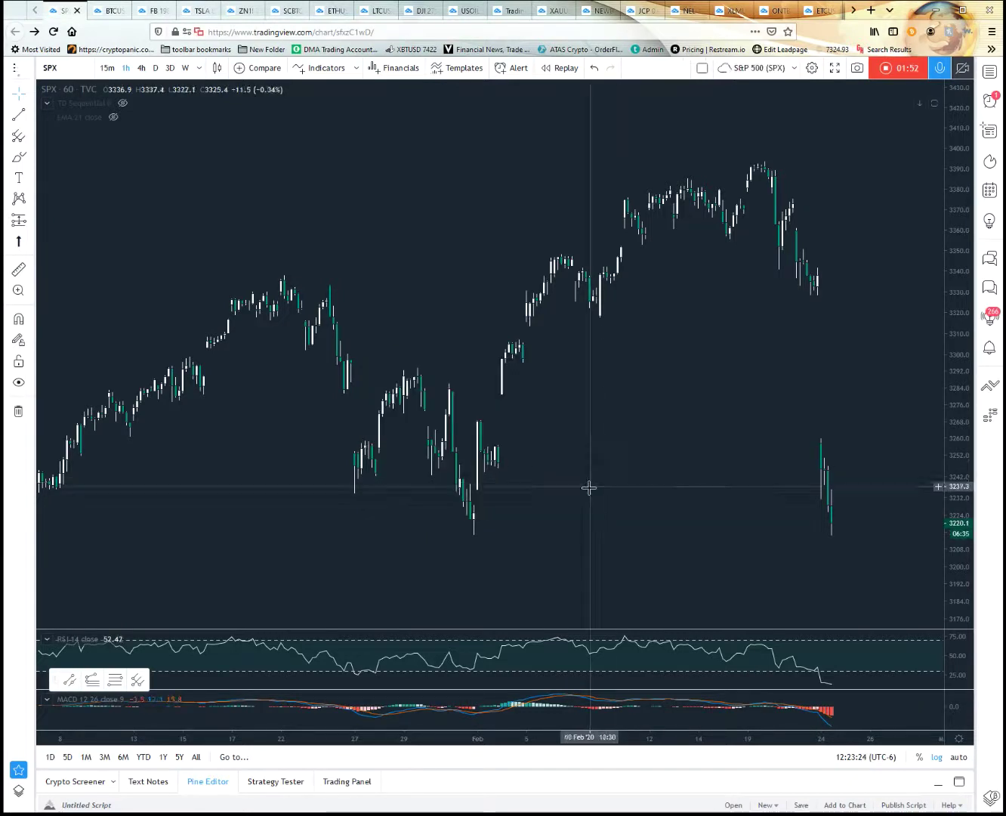
click(775, 69)
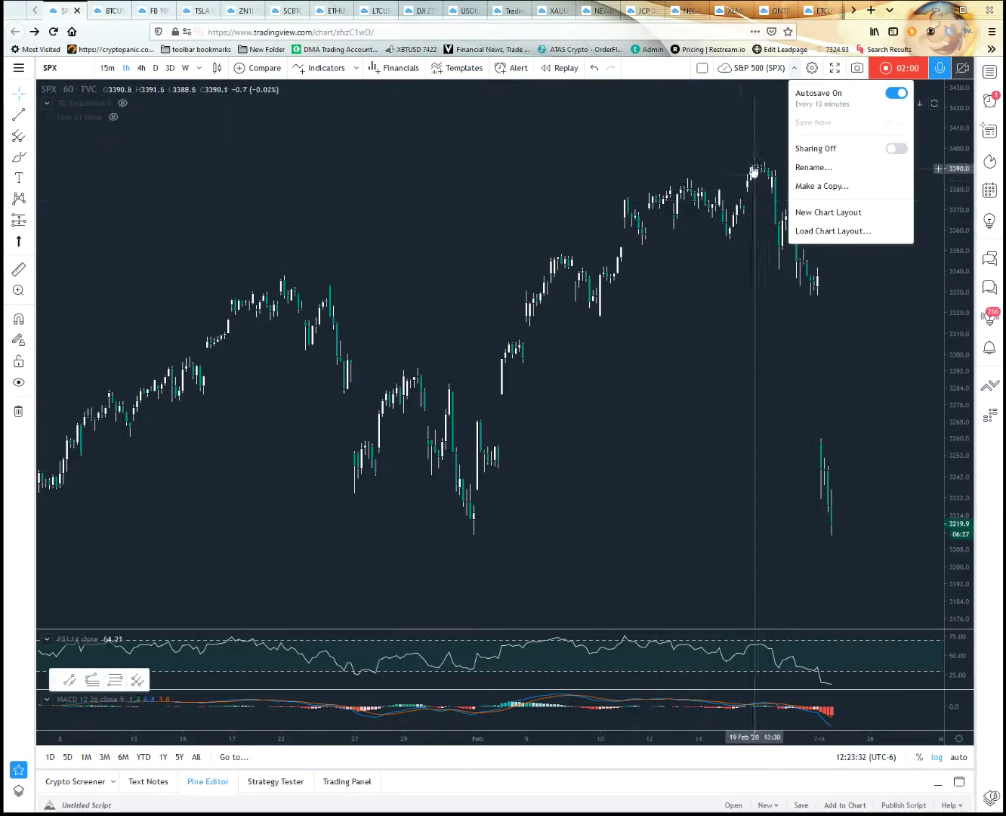
click(739, 130)
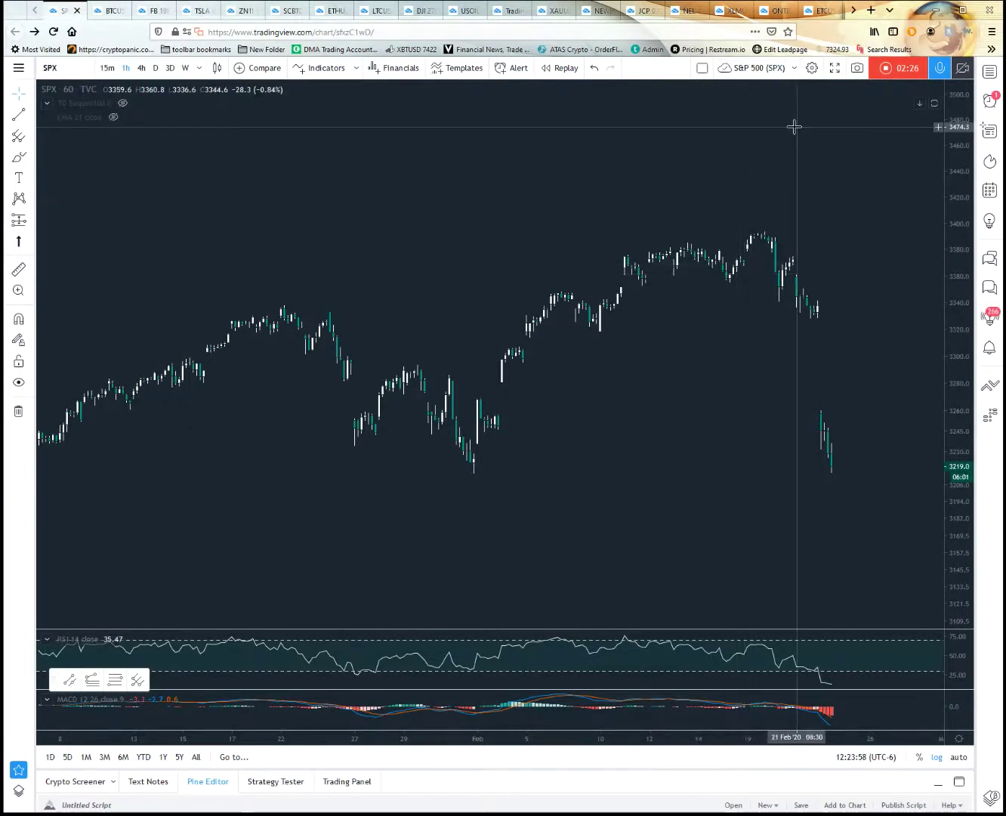
Browse the saved chart layouts available for loading and search them for "fb" and "nflx"
click(794, 68)
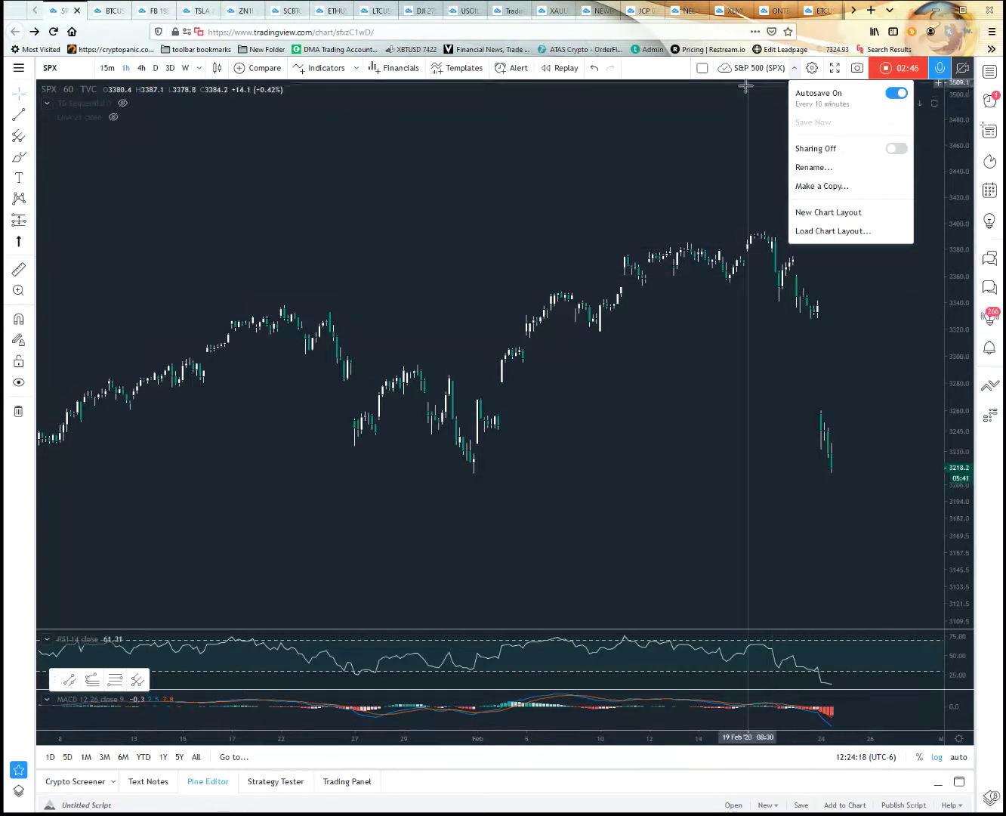
click(847, 234)
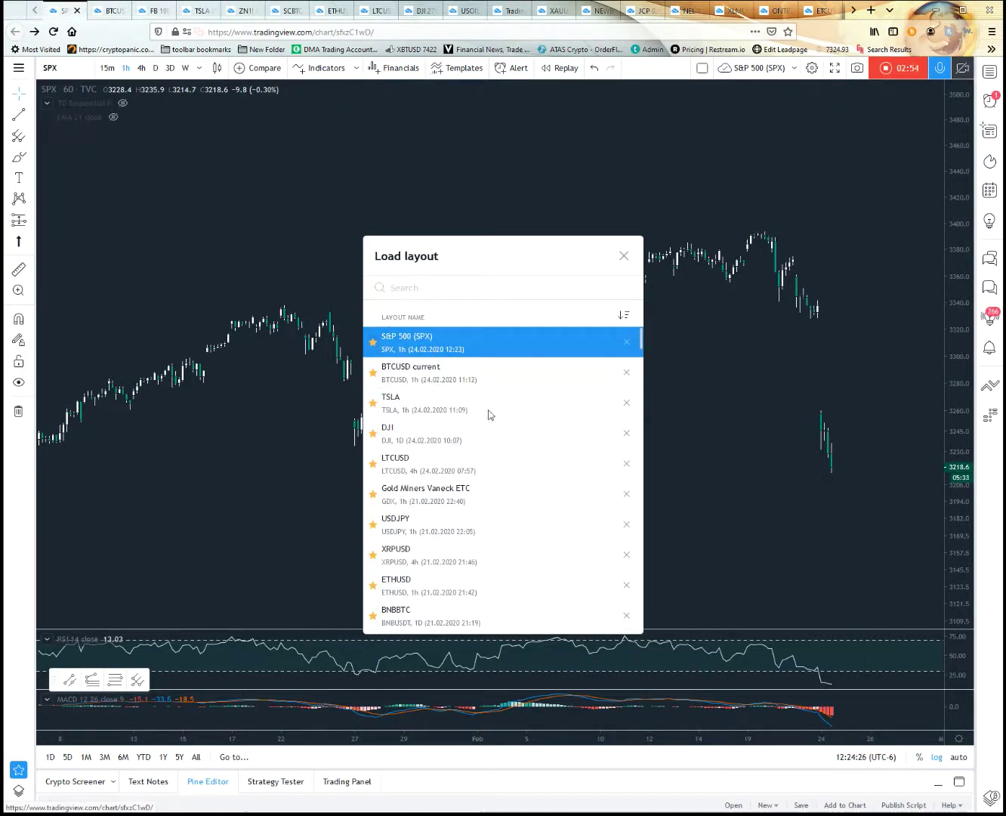
scroll(557, 502, down, 8)
scroll(556, 503, up, 8)
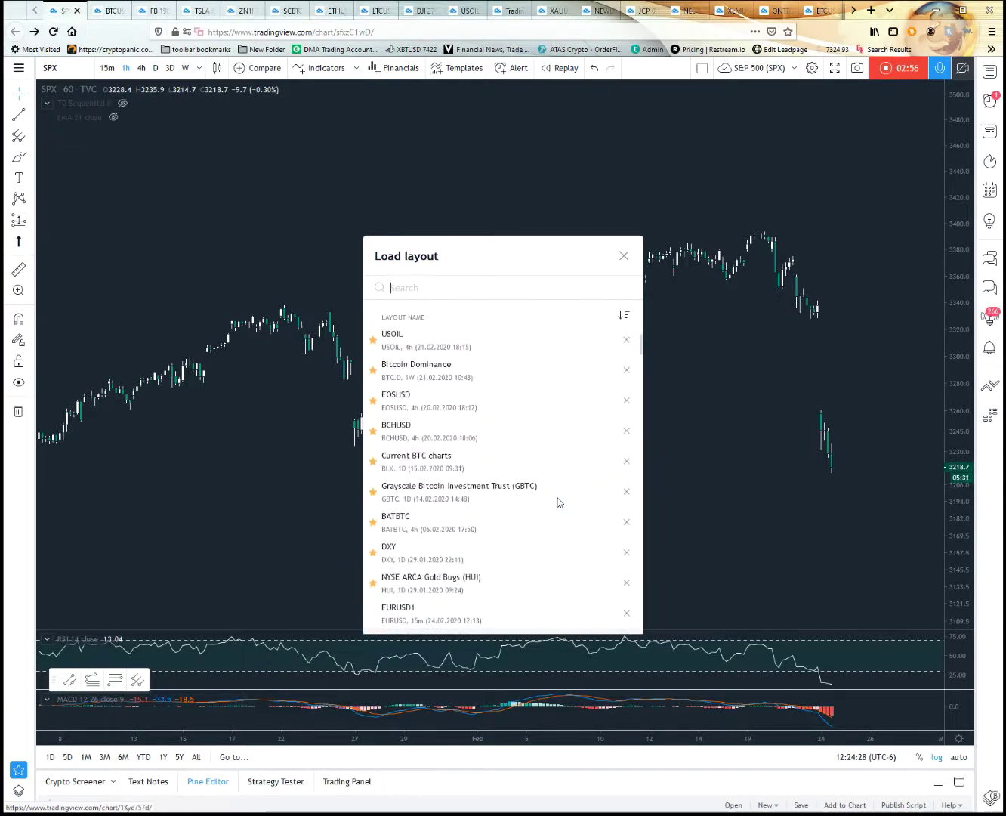
text(fb)
key(BackSpace)
key(BackSpace)
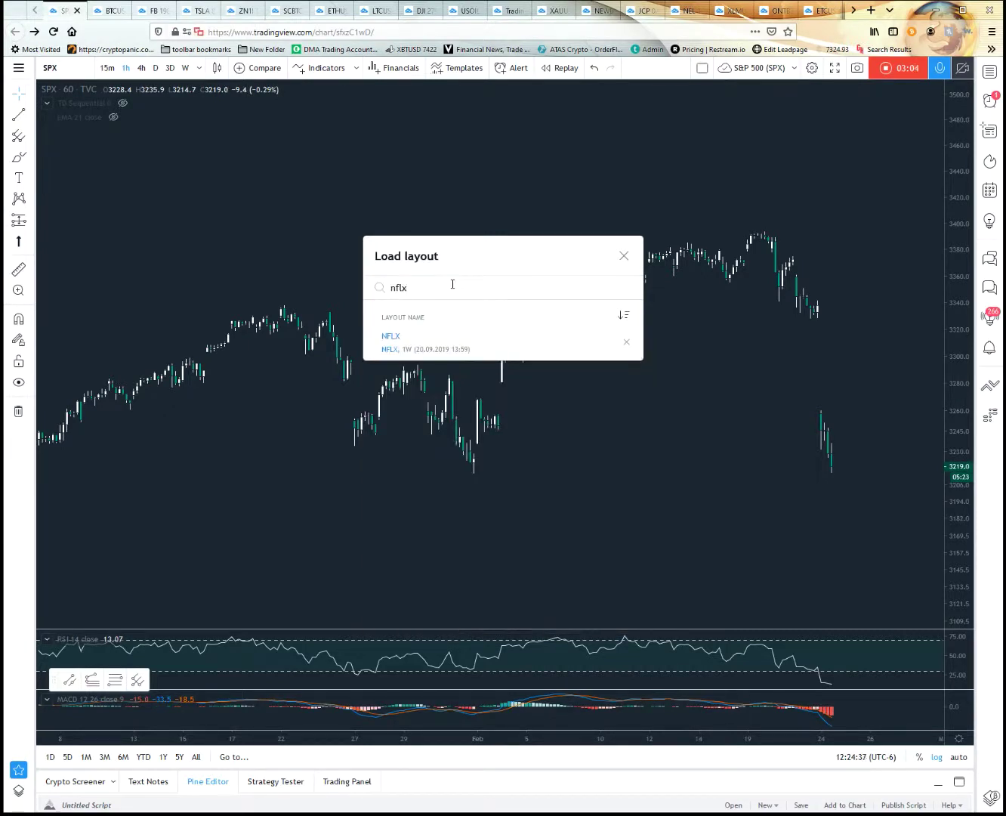
key(BackSpace)
key(BackSpace)
key(BackSpace)
key(BackSpace)
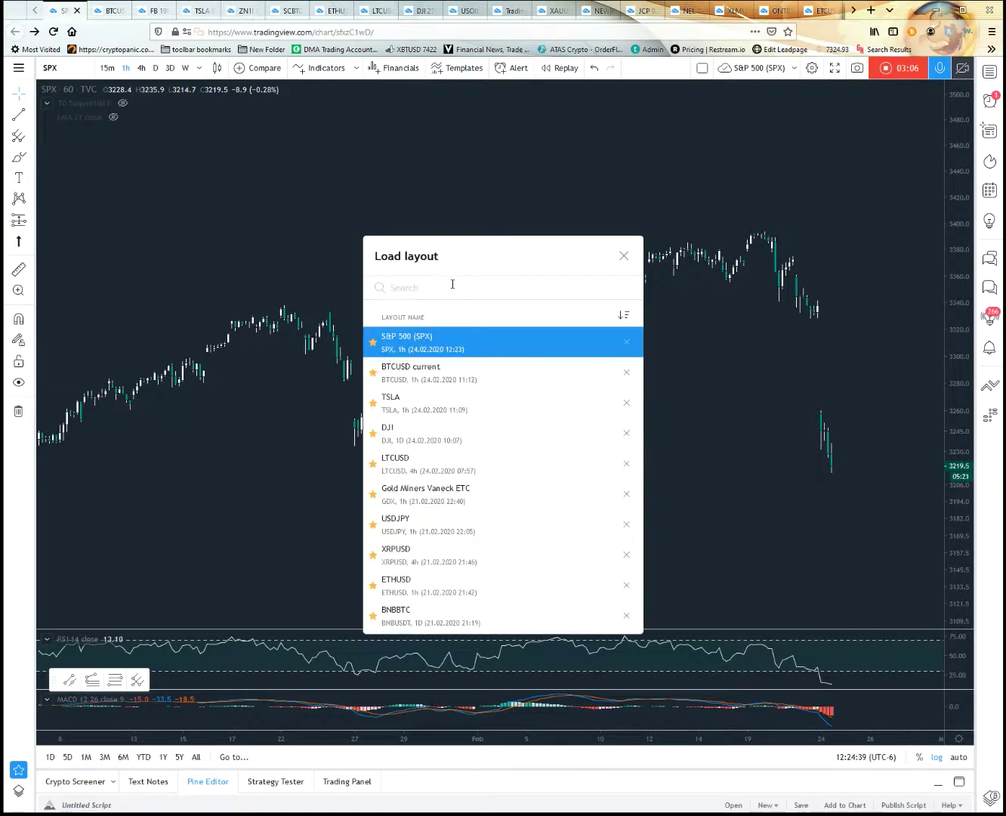
Search the saved chart layouts for "spce" and "eurusd"
text(spce)
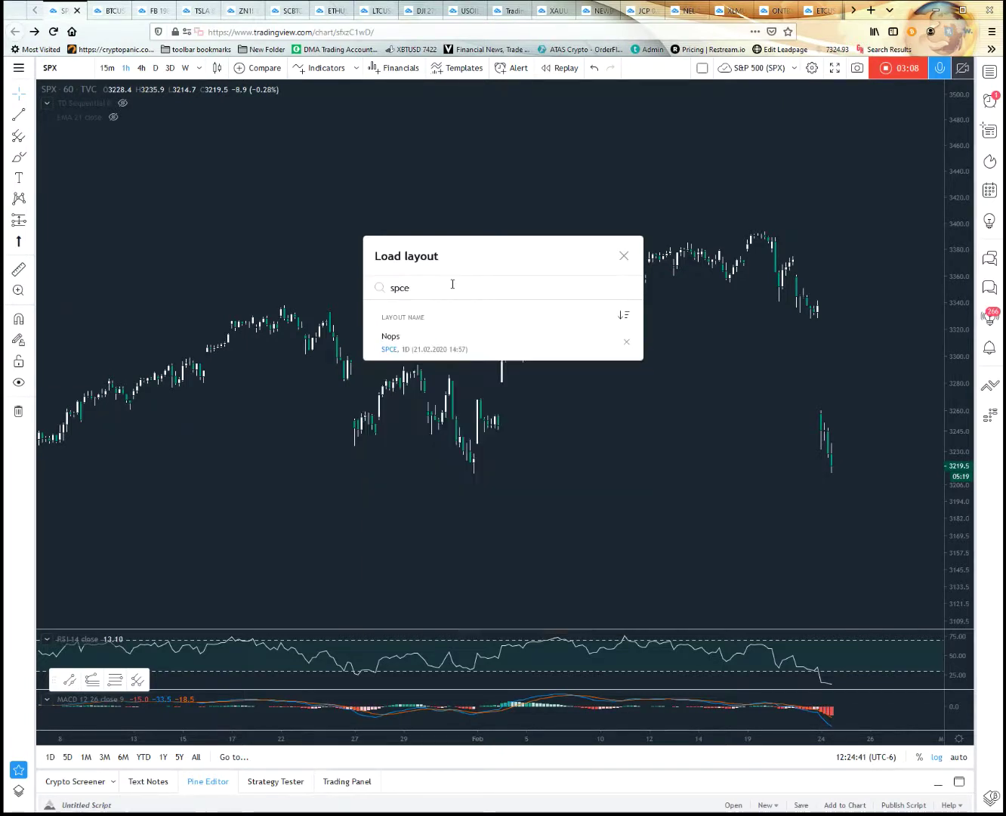
key(BackSpace)
key(BackSpace)
key(BackSpace)
key(BackSpace)
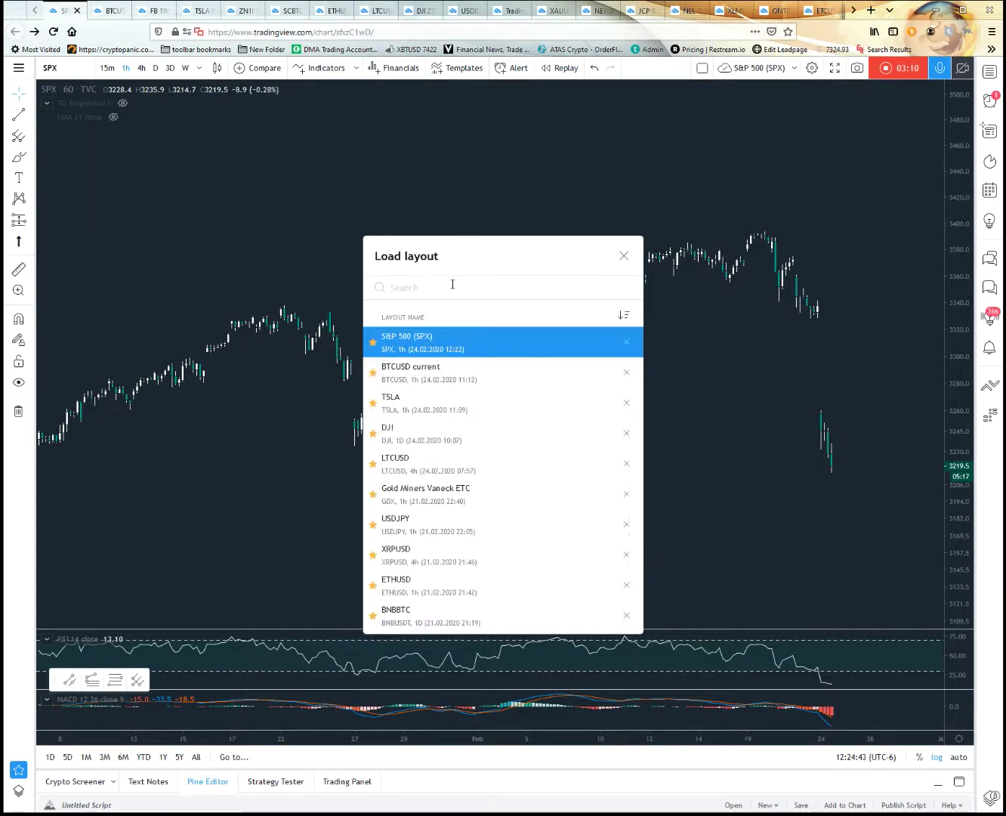
text(eurusd)
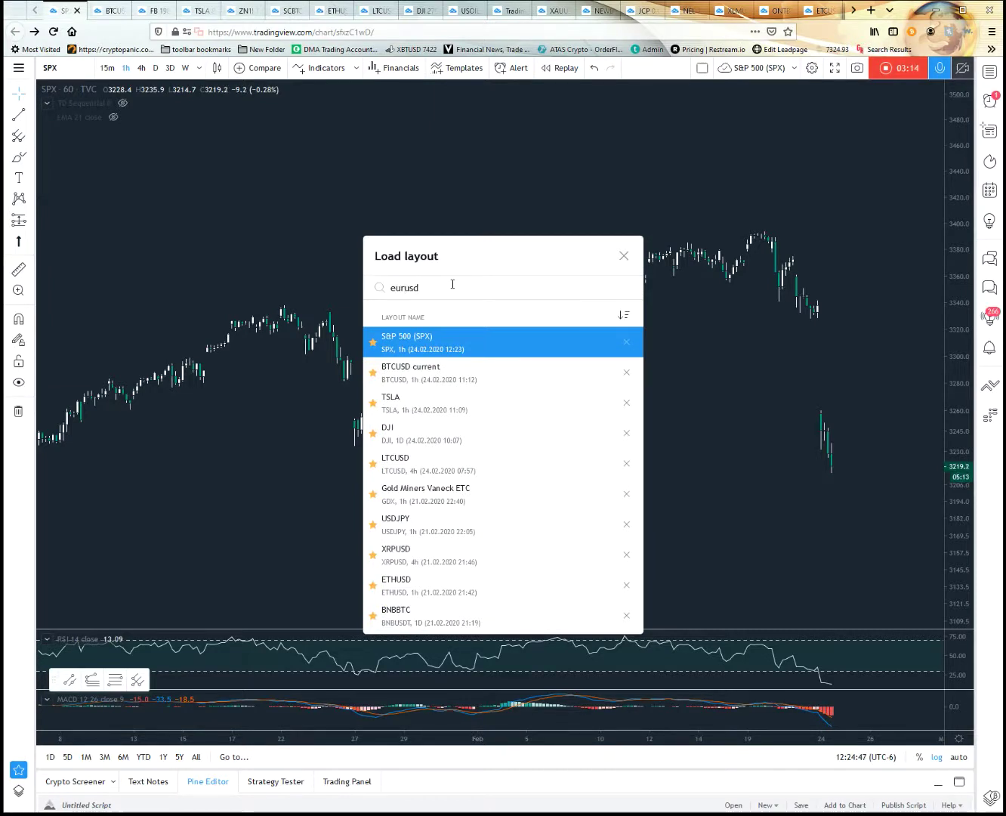
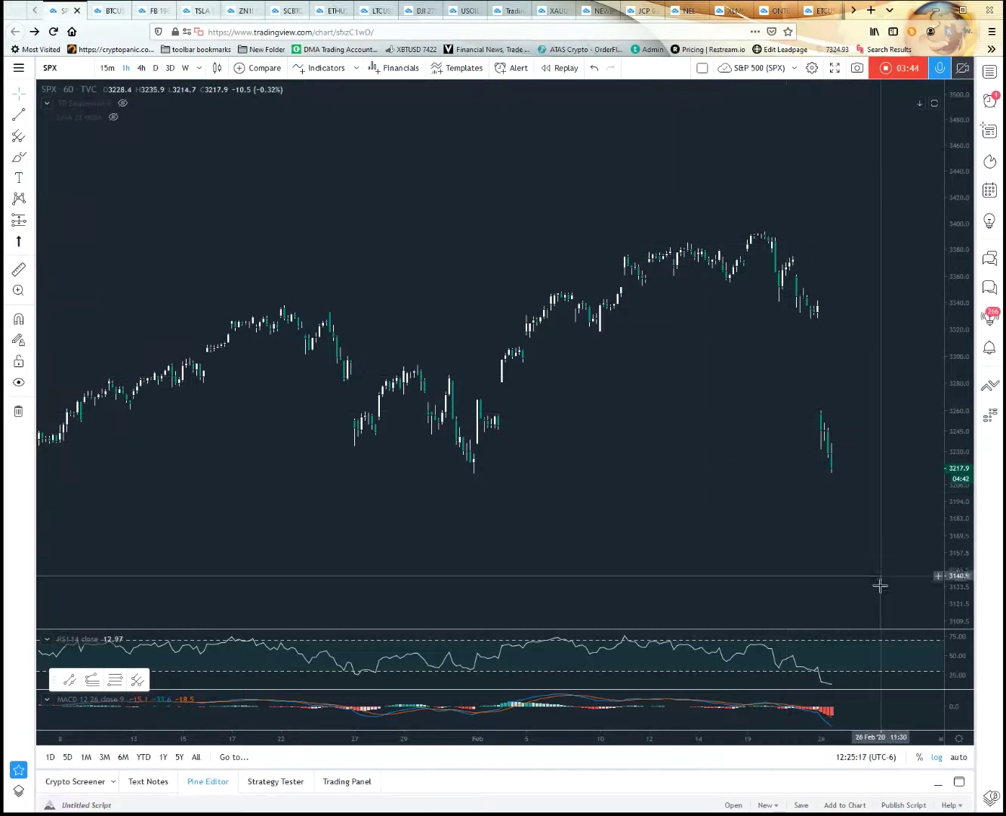
View the list of time zones available for the chart and close it without choosing one
click(867, 757)
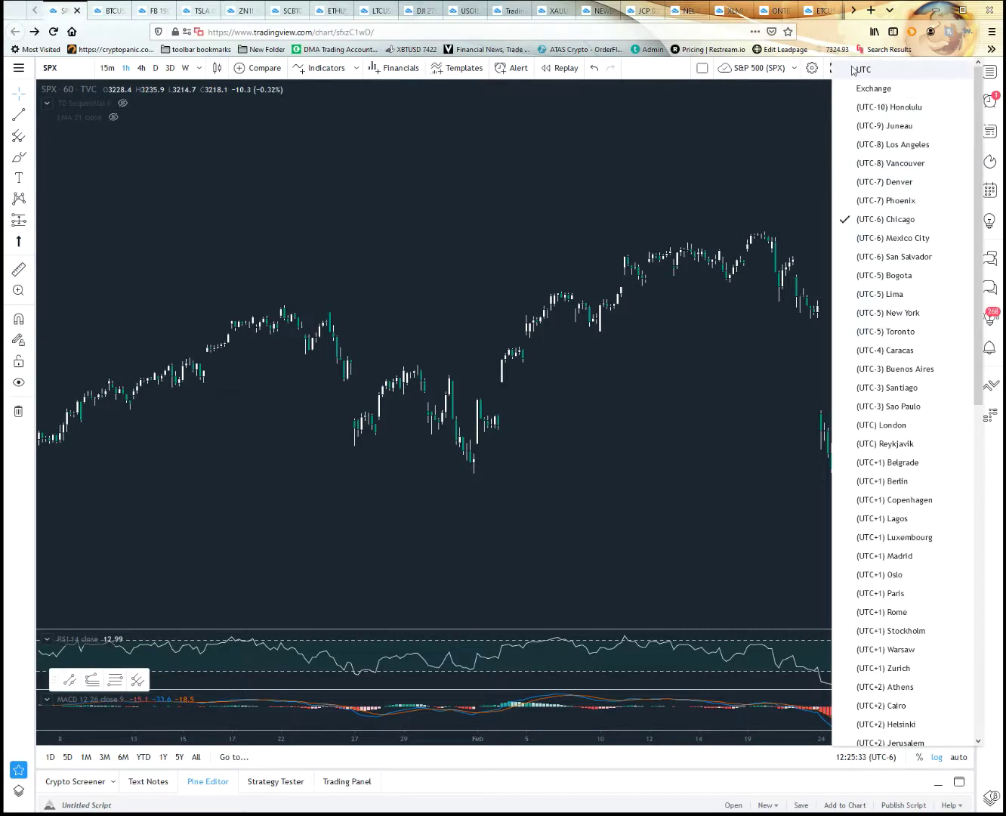
click(763, 383)
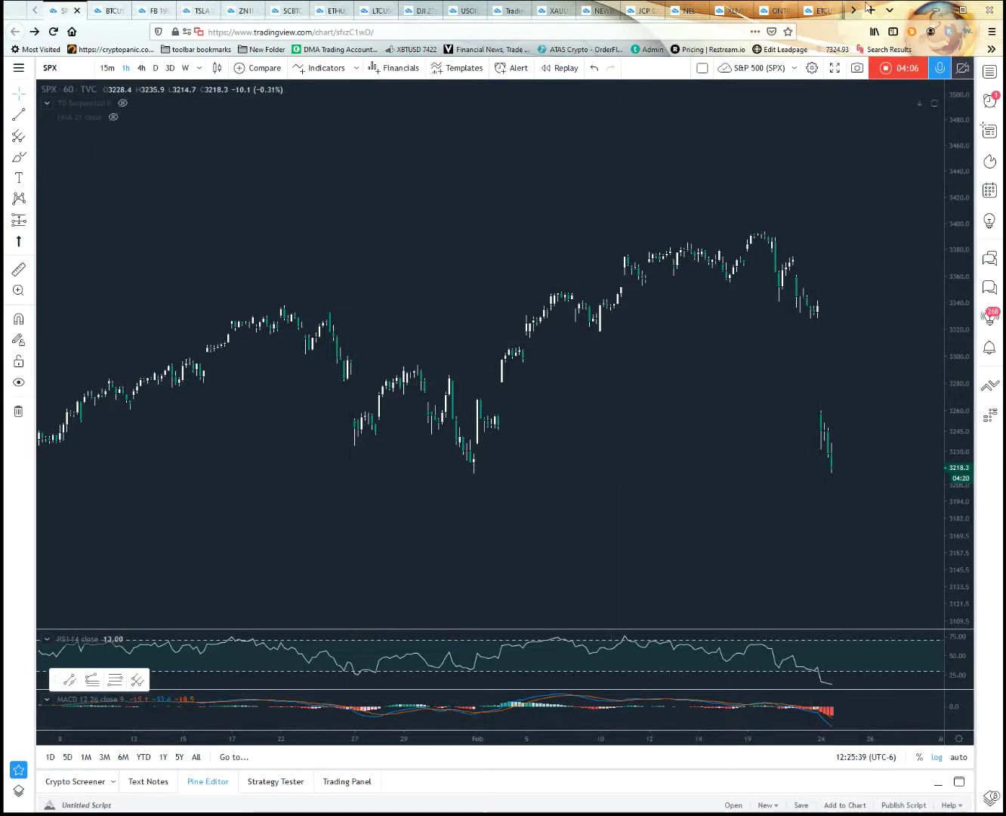
scroll(653, 454, up, 5)
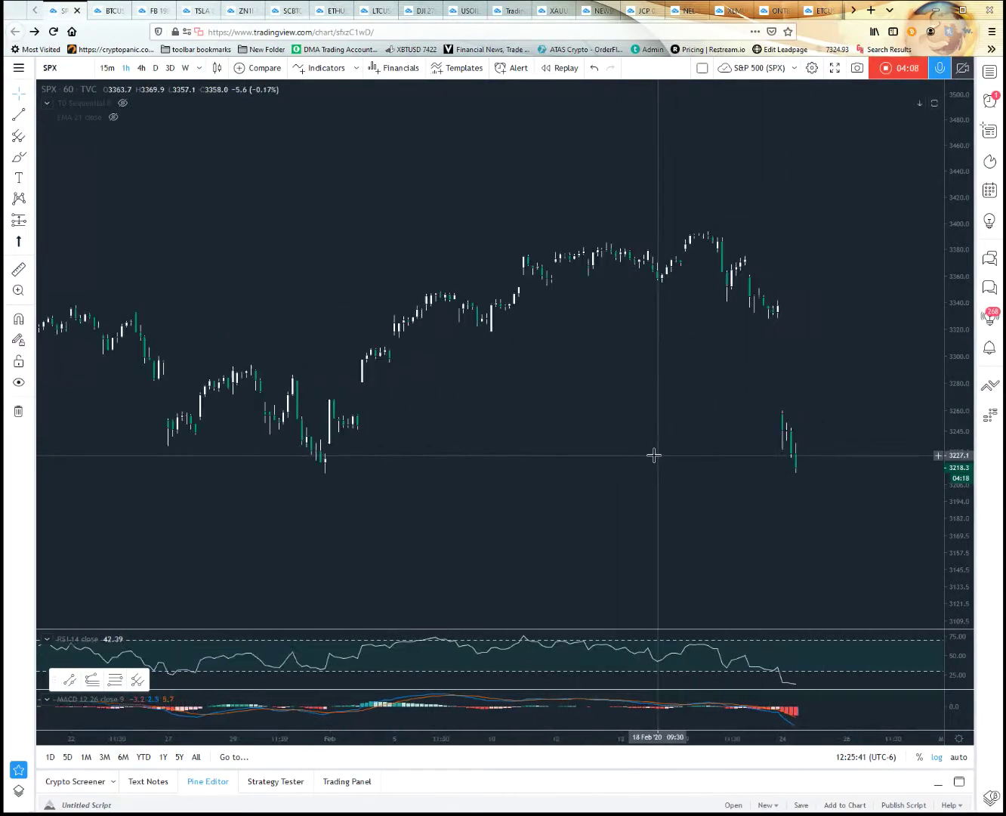
drag(388, 459, 768, 420)
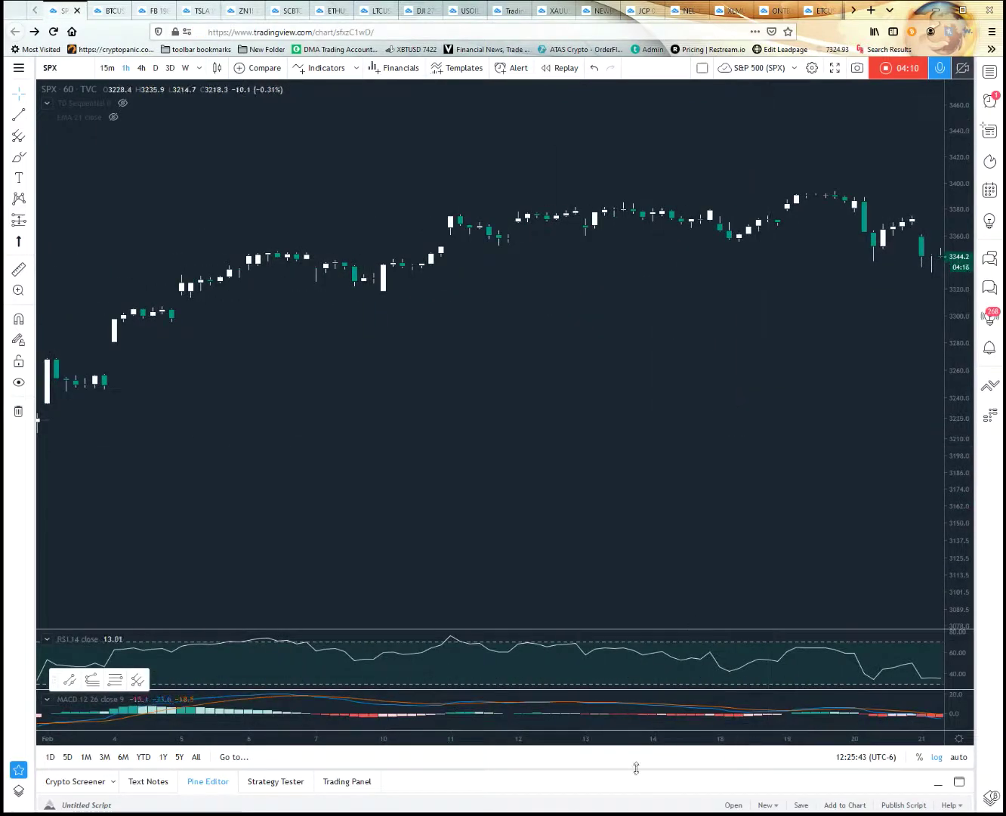
scroll(707, 498, up, 4)
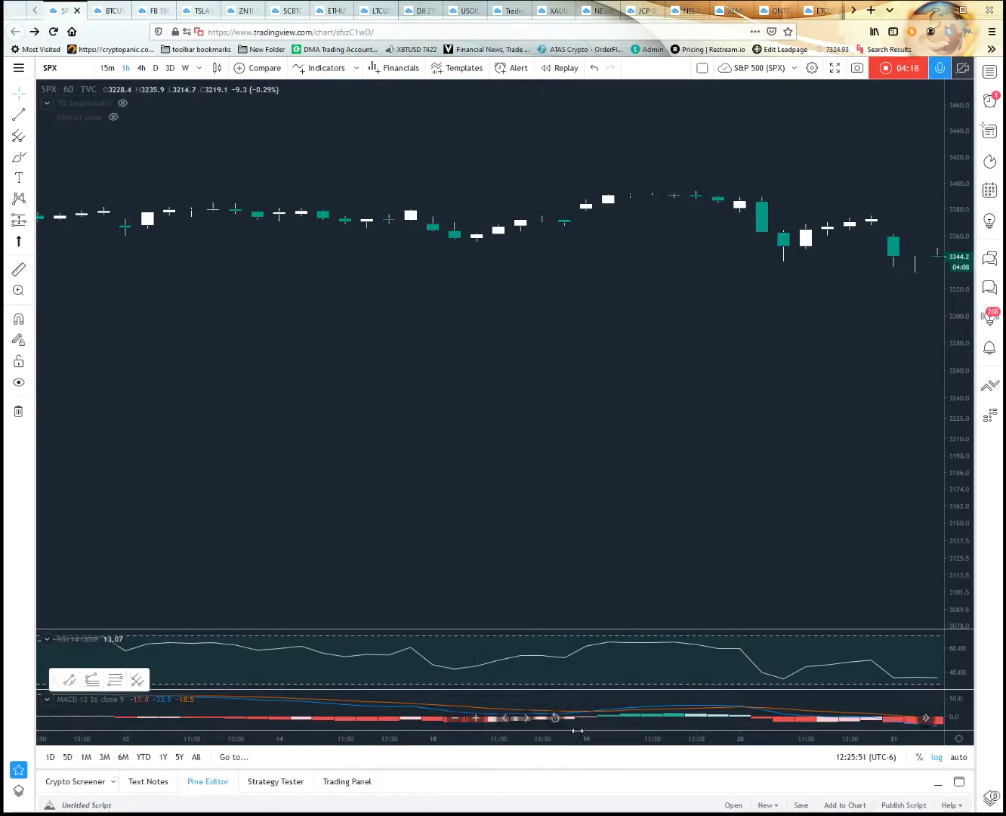
scroll(750, 552, right, 5)
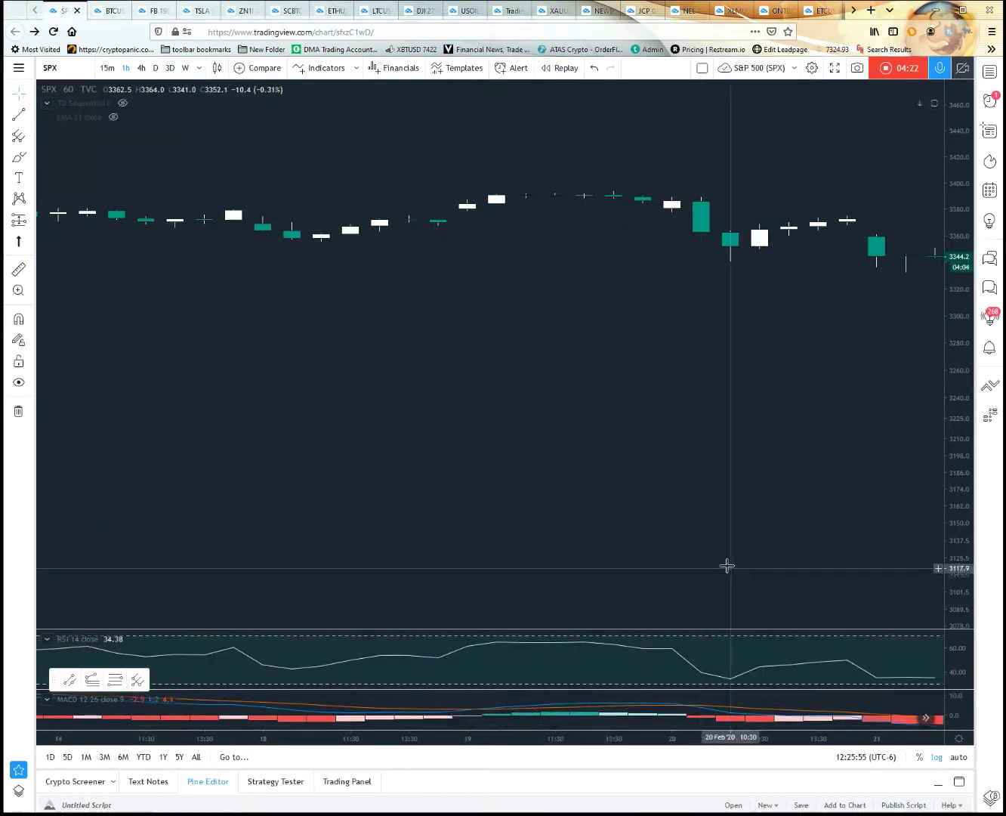
scroll(725, 453, down, 10)
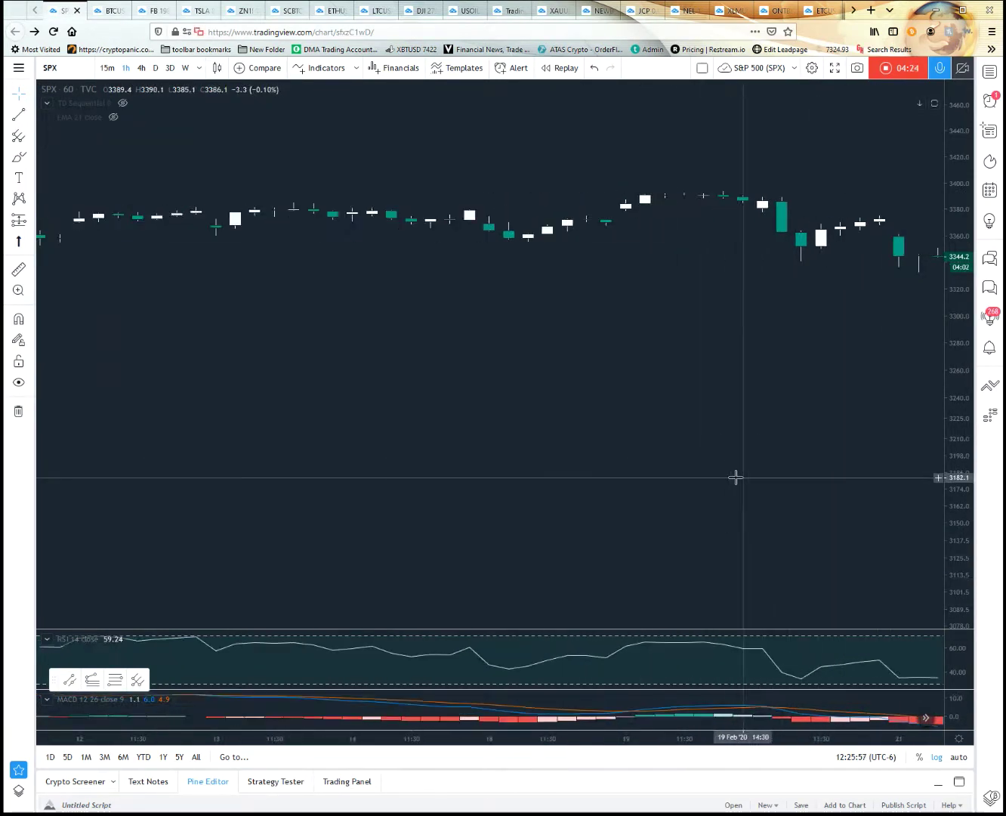
Collapse the indicator legends on the SPX chart so only the candles and indicator lines are shown
scroll(744, 476, down, 8)
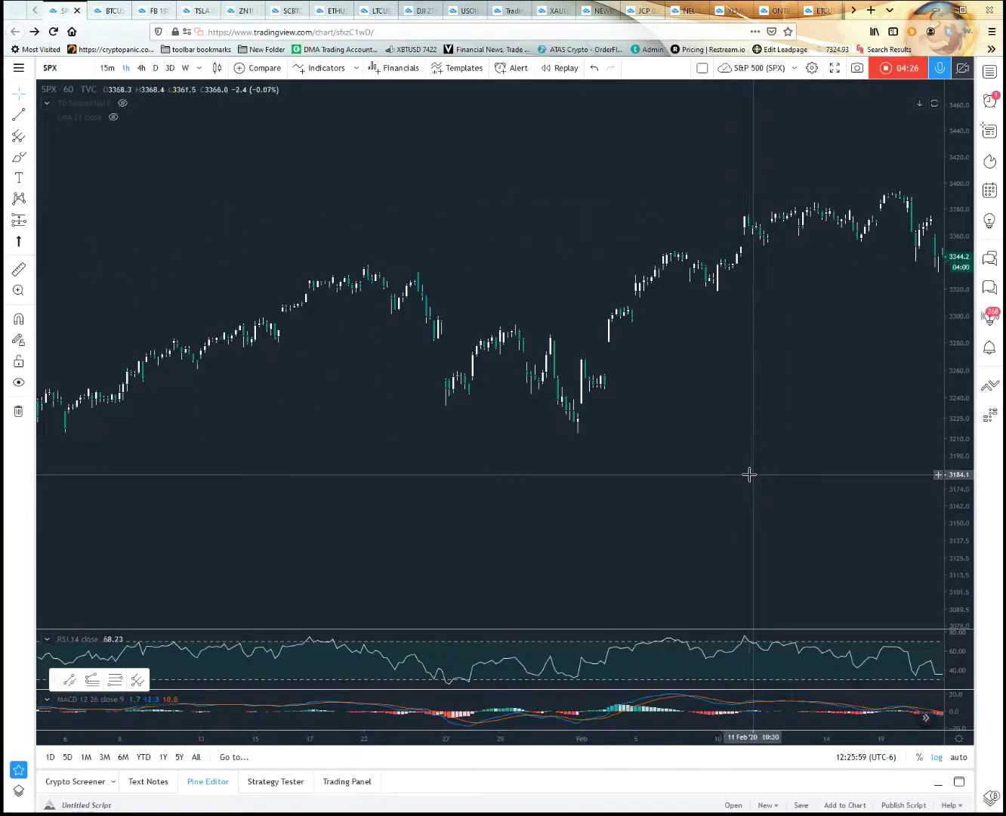
drag(837, 417, 813, 444)
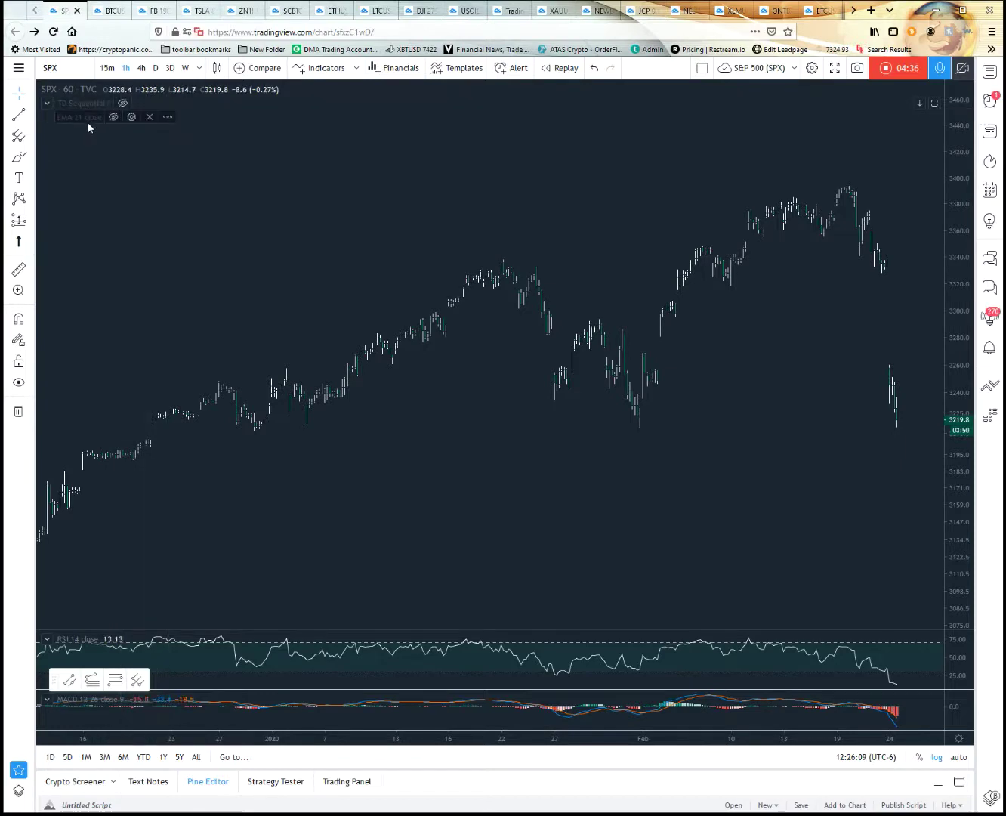
mouse_move(121, 117)
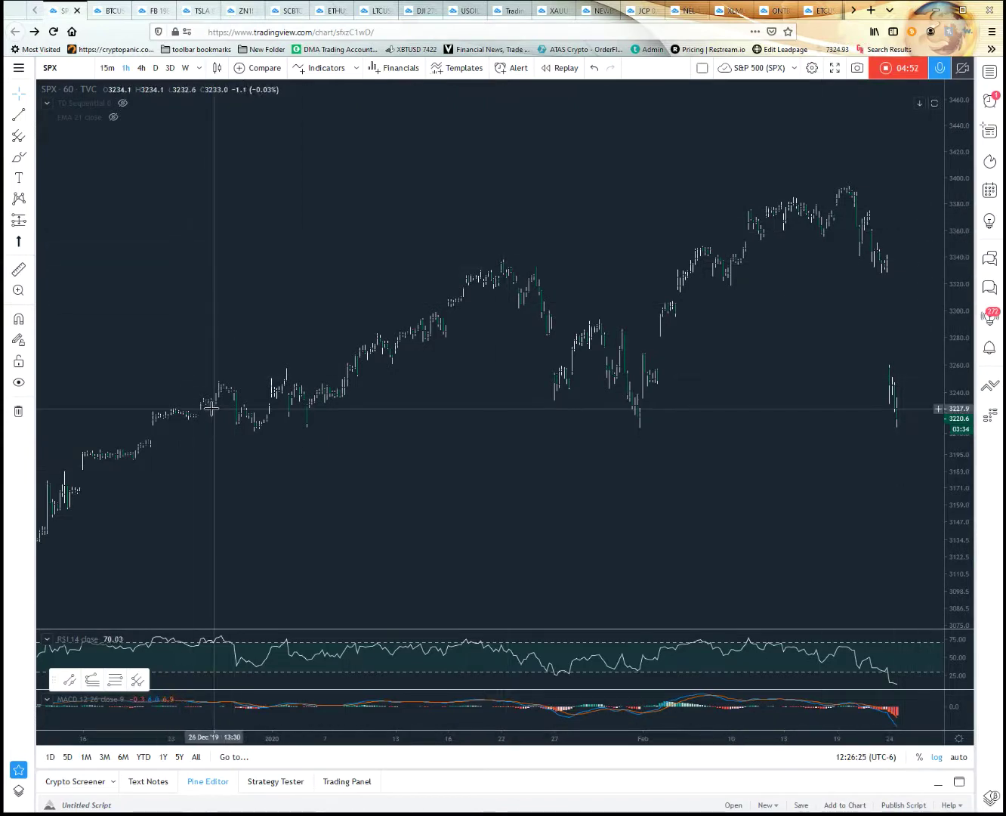
click(47, 105)
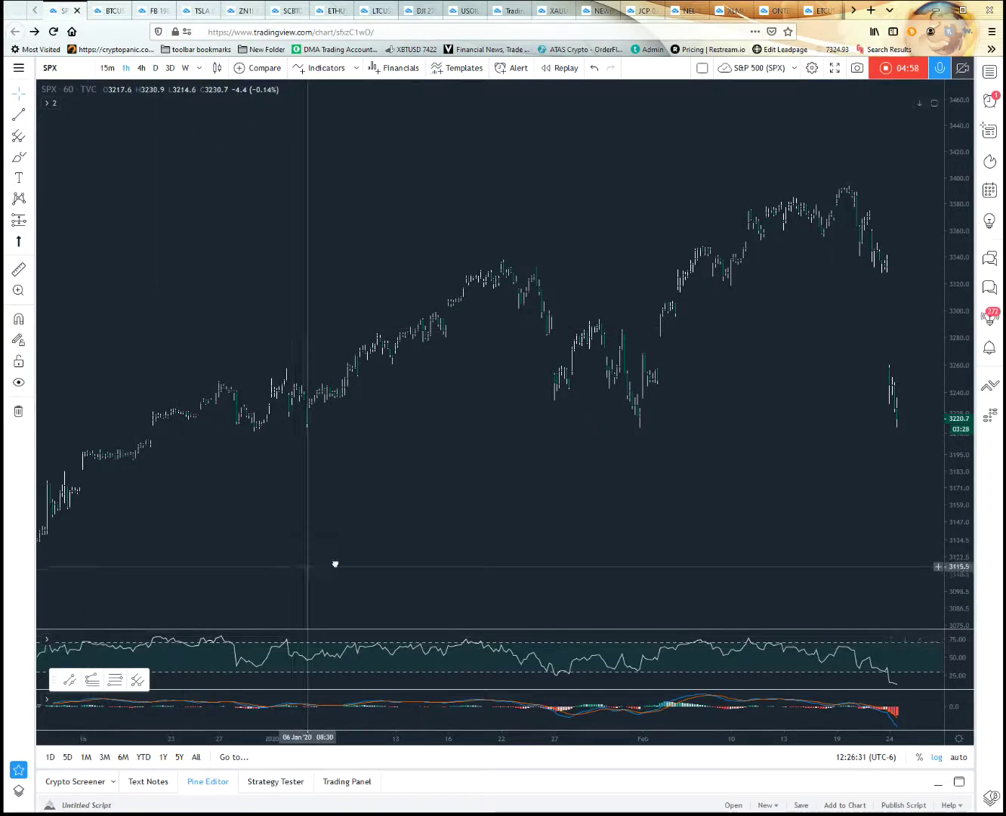
Move the floating favourite drawing tools off the RSI pane to a free spot below the chart
drag(295, 567, 397, 531)
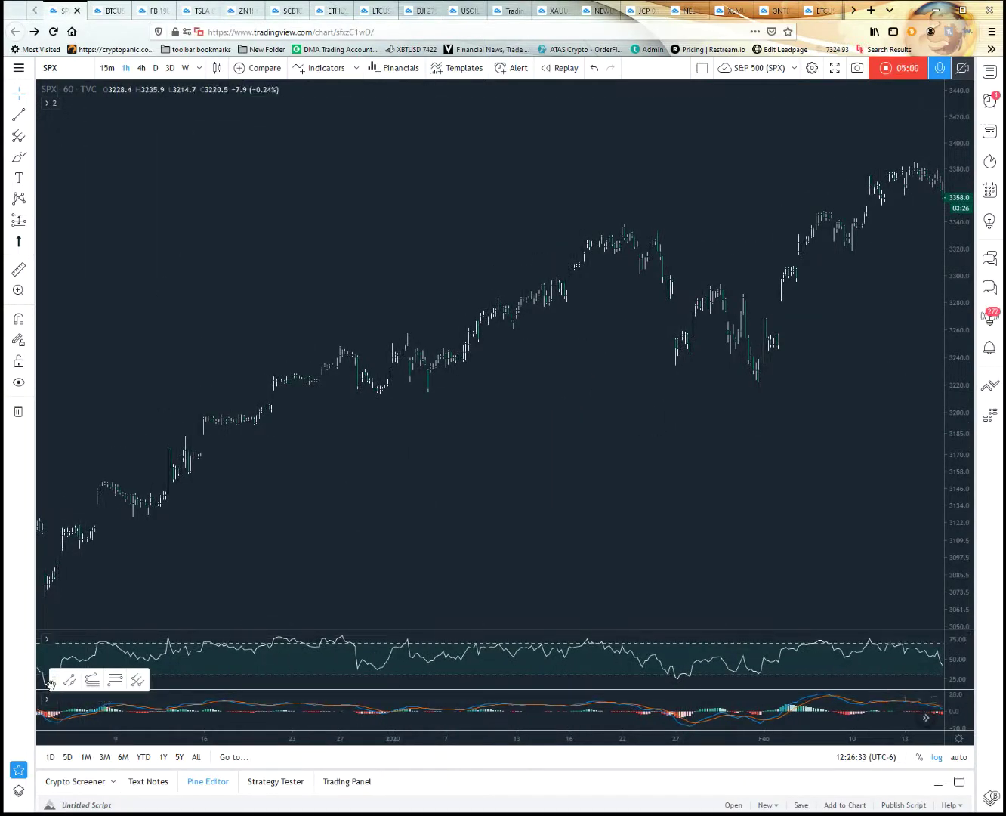
drag(50, 680, 243, 802)
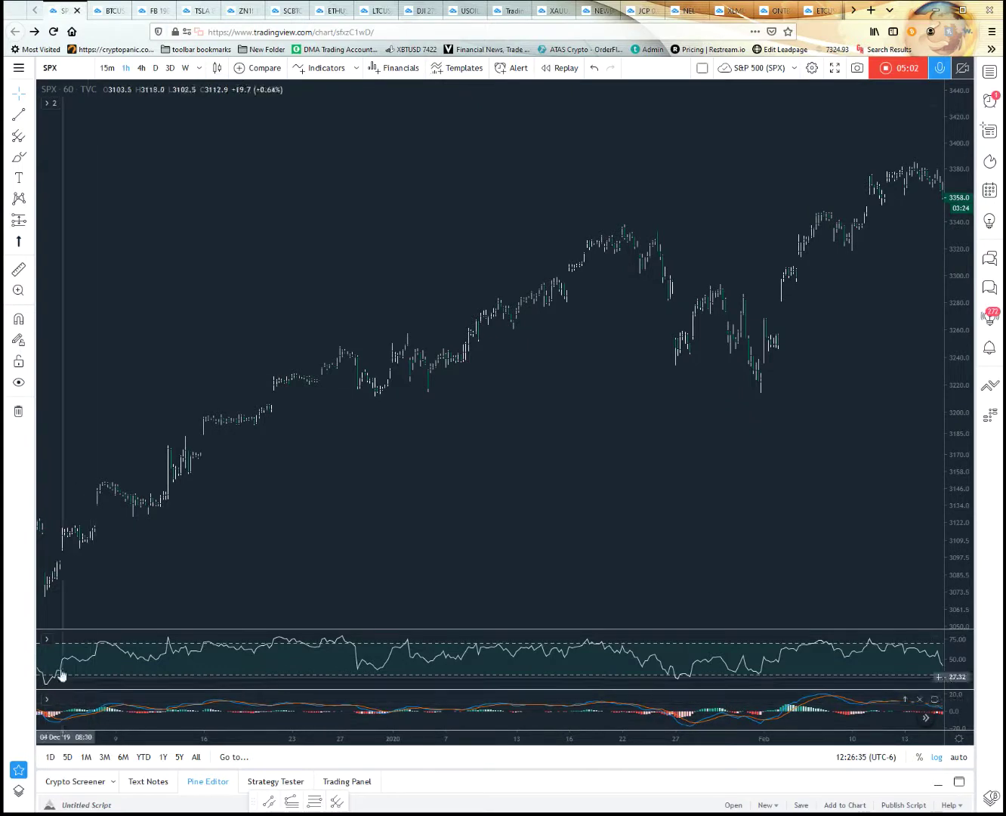
Expand the indicator legends on the chart and collapse them again
click(47, 105)
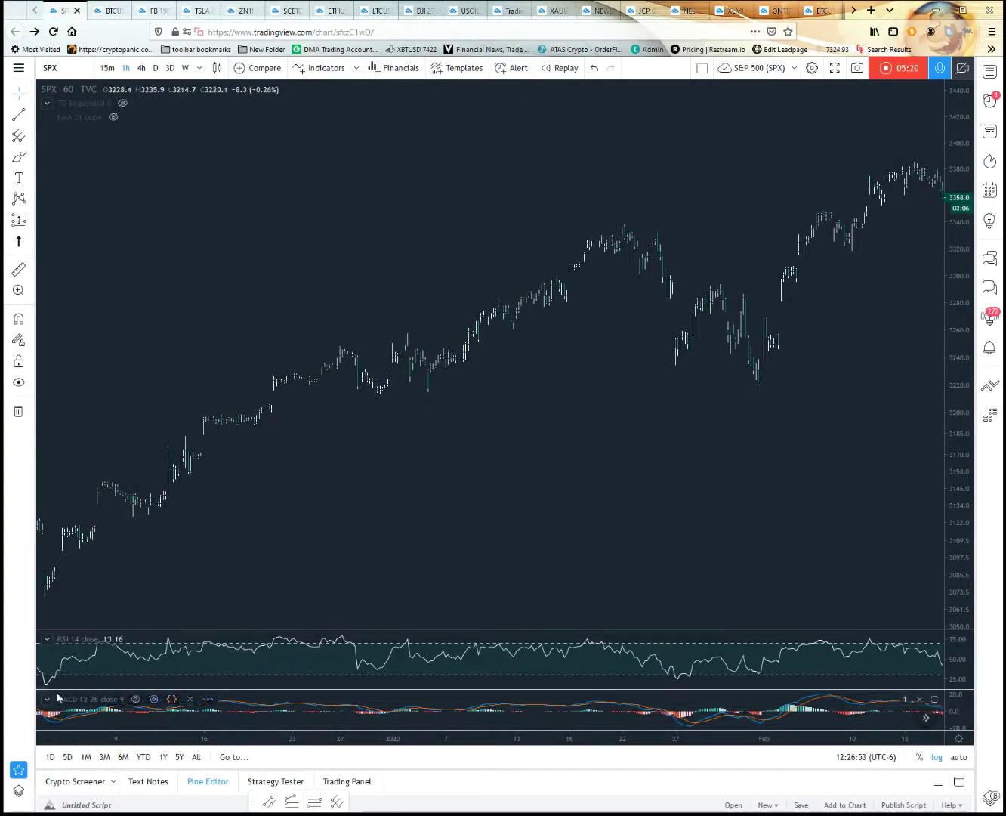
click(44, 639)
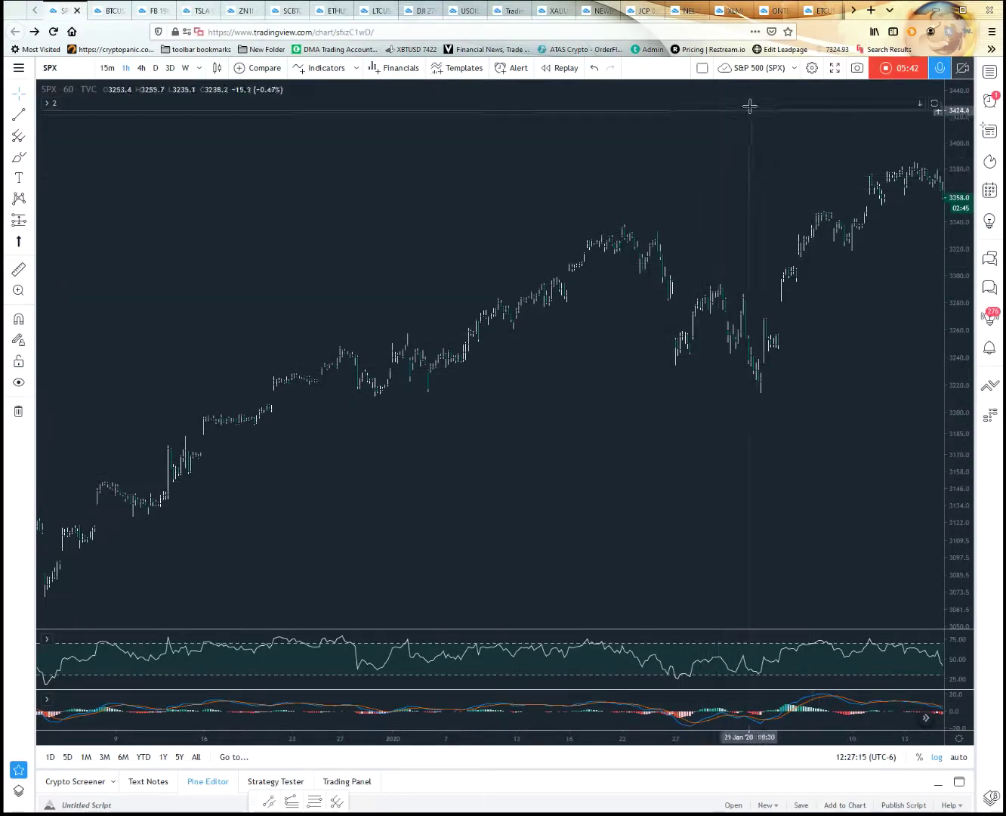
Draw a descending parallel channel from about 3346 on 22 Jan to about 3238 on 07 Feb and raise its starting corner to about 3349
drag(932, 265, 798, 335)
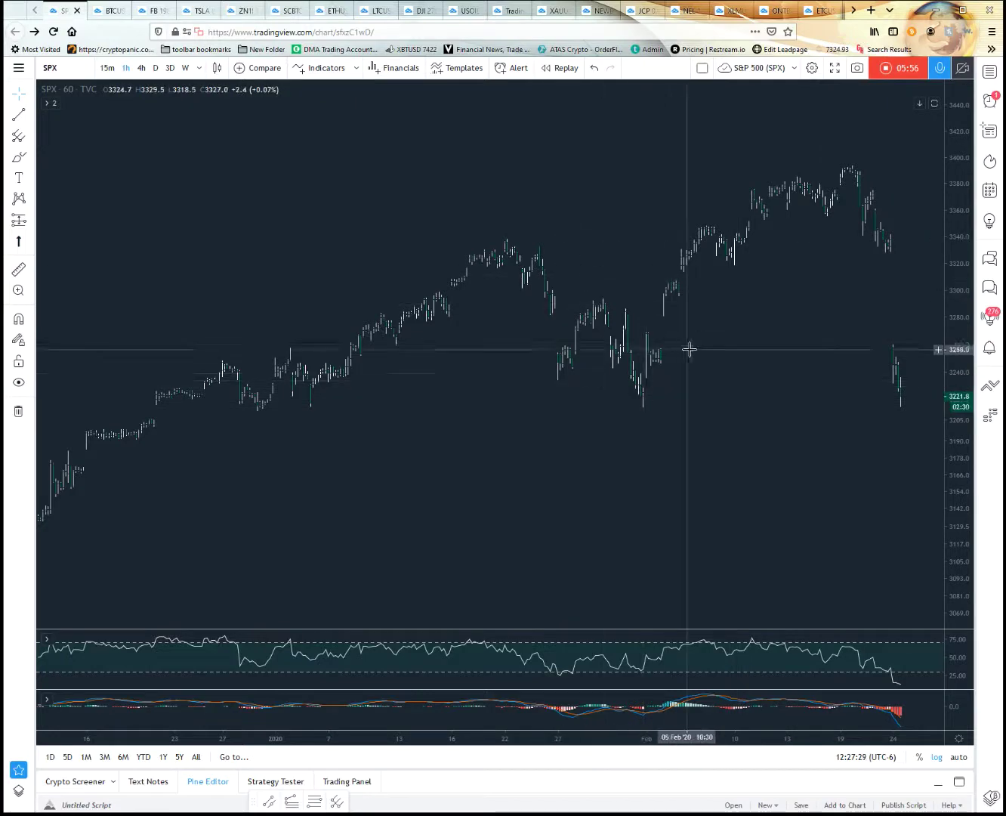
scroll(732, 404, up, 5)
drag(728, 447, 637, 451)
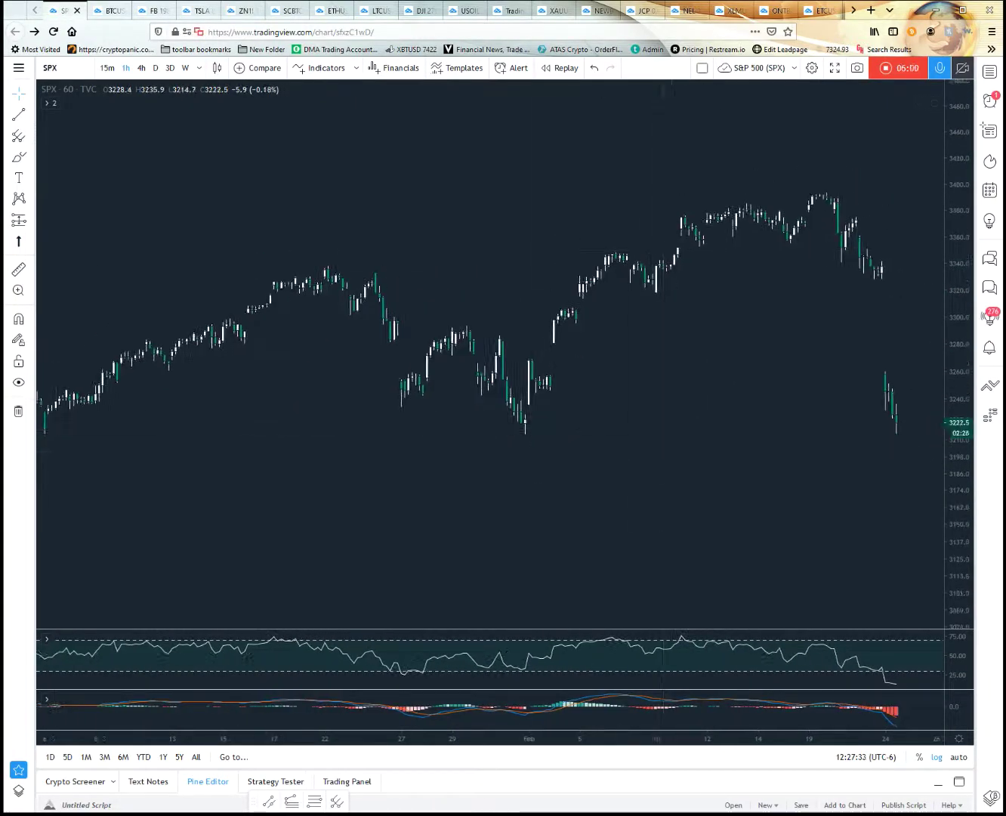
click(30, 115)
click(78, 115)
click(335, 256)
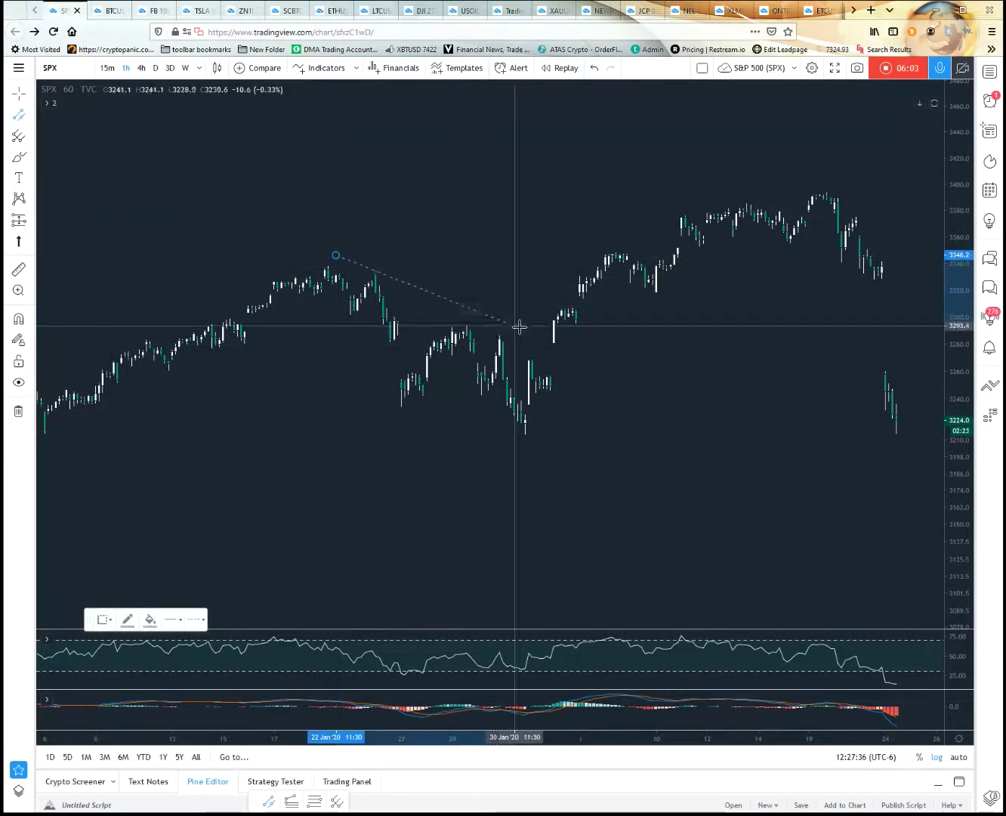
click(633, 400)
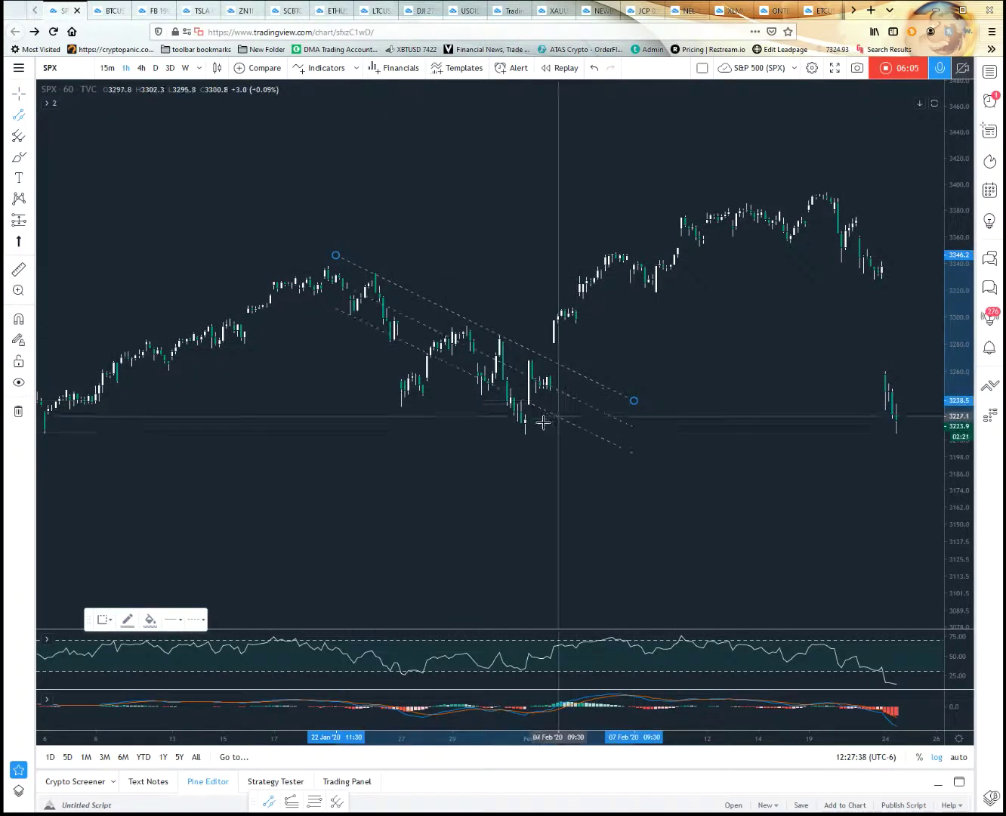
click(474, 446)
drag(335, 255, 333, 250)
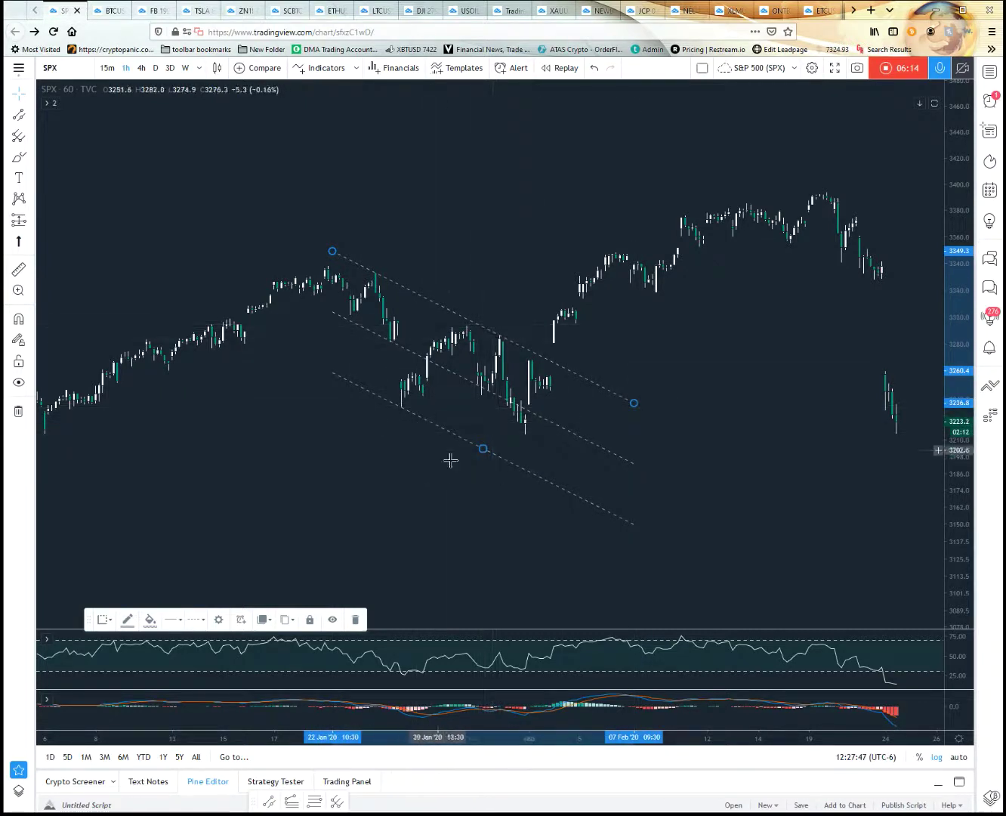
Set up an open-ended SPX alert on the parallel channel with the Exiting Channel condition
right_click(557, 366)
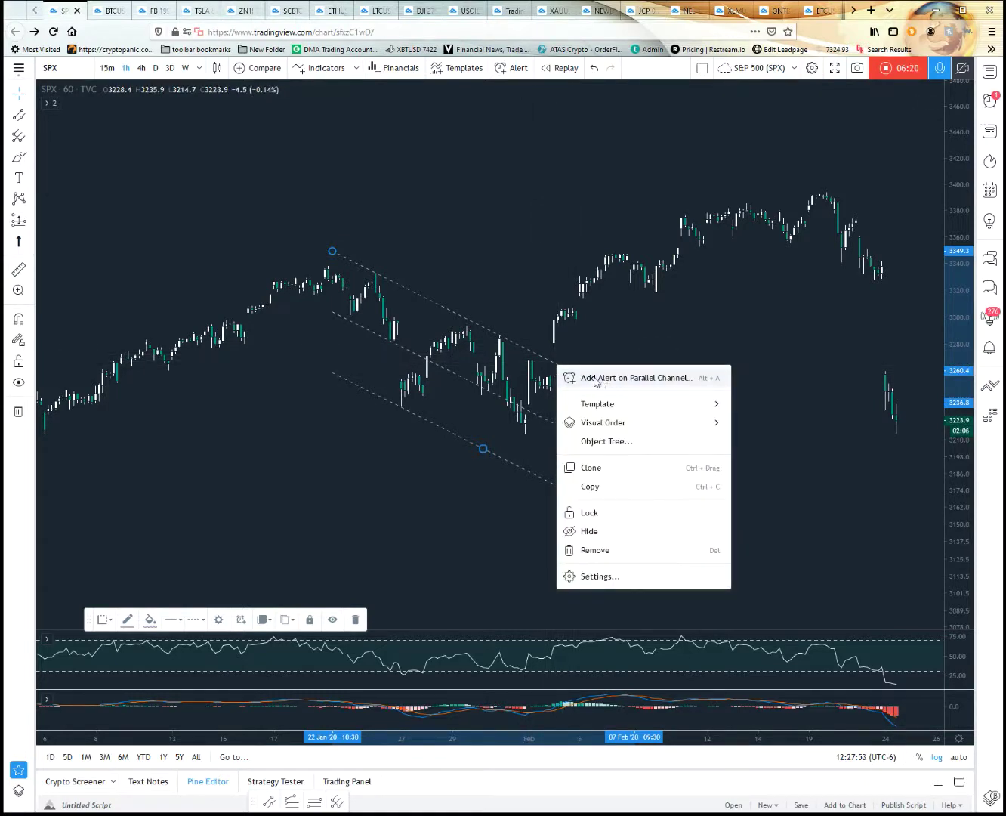
click(664, 379)
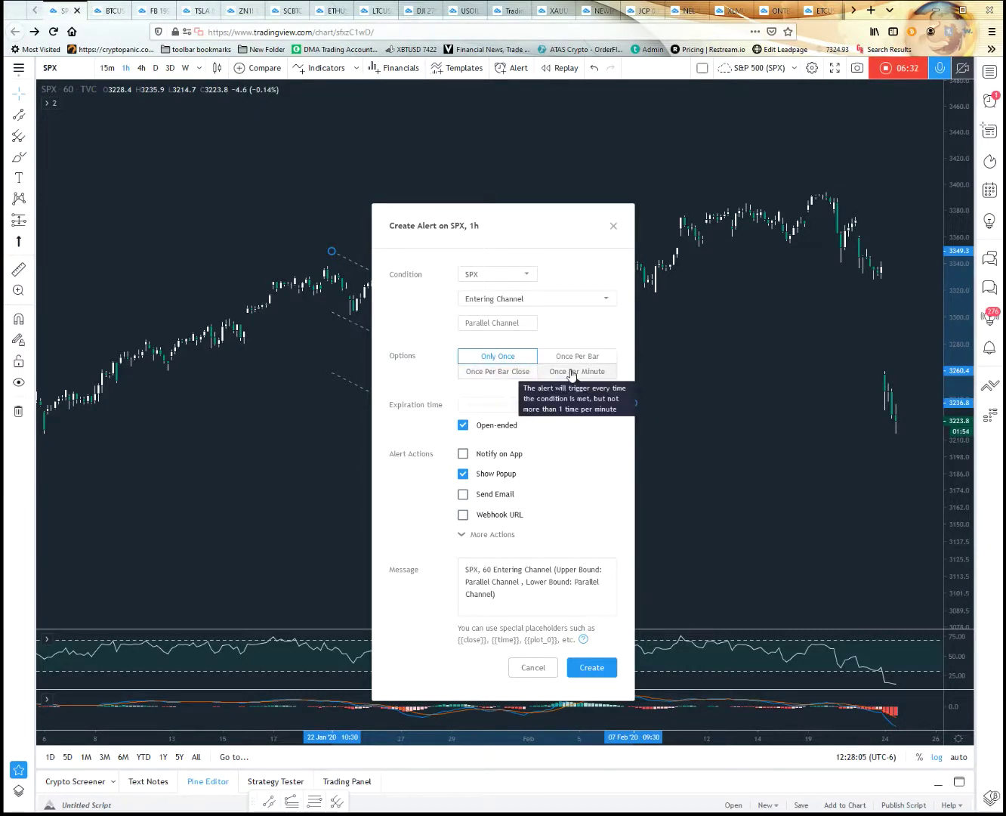
click(463, 426)
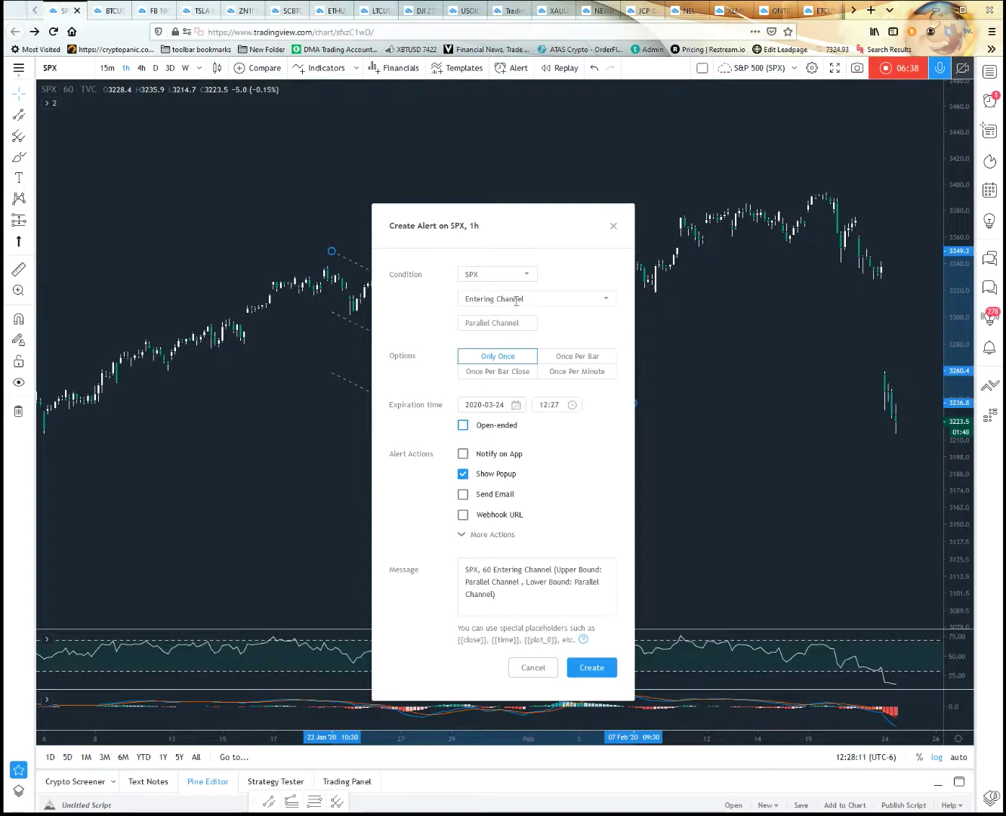
drag(481, 221, 759, 166)
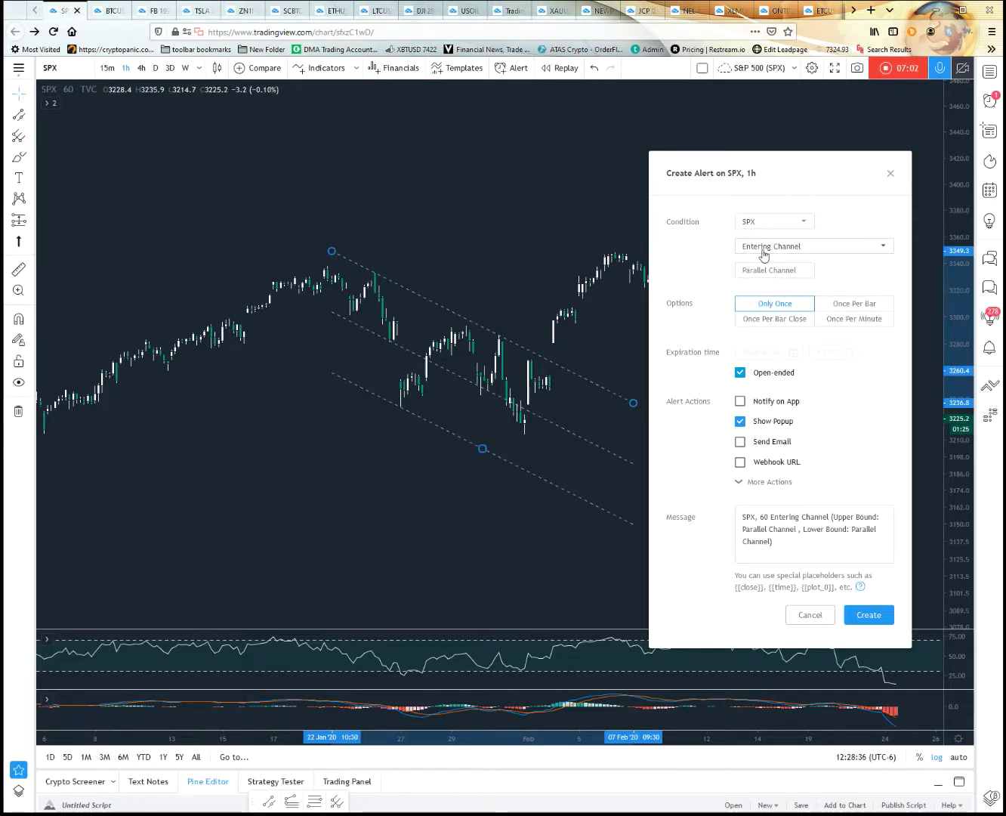
click(831, 256)
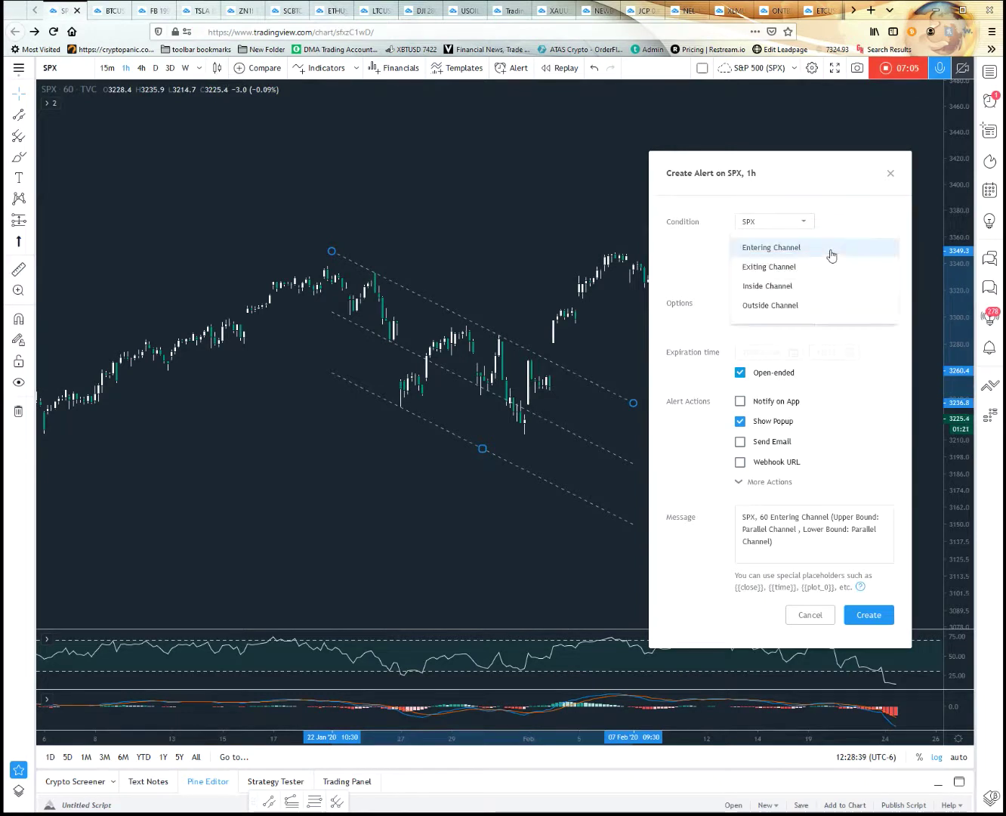
click(782, 265)
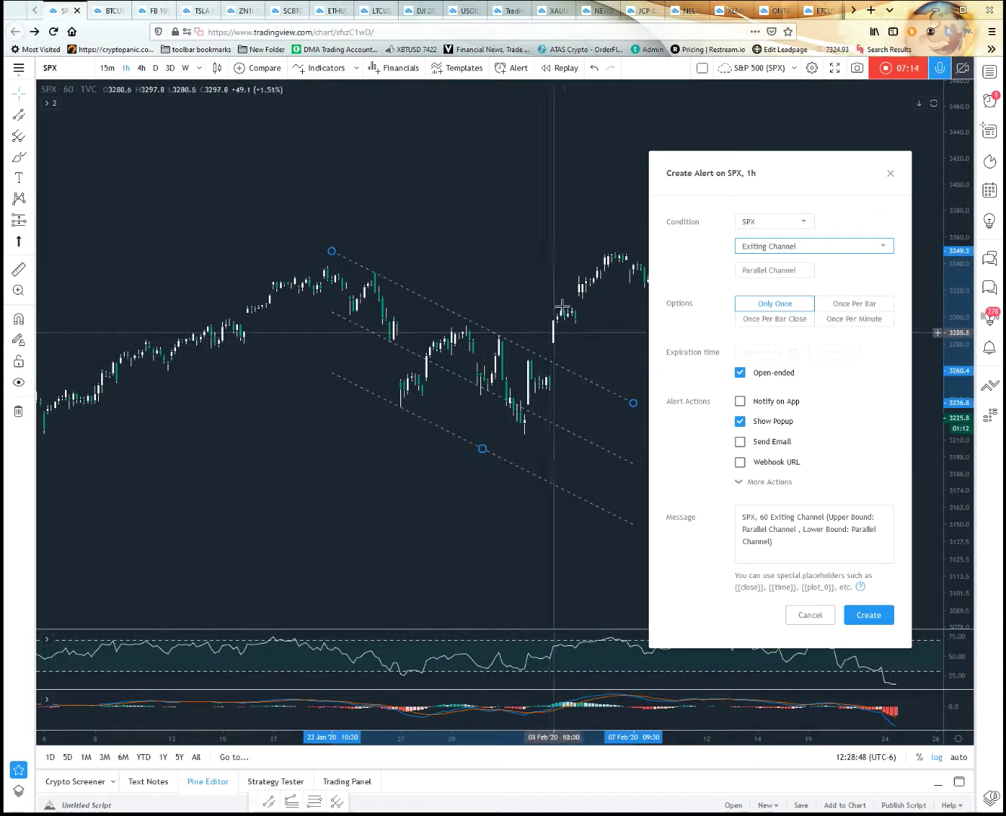
Cancel the channel alert and delete the parallel channel from the chart
click(809, 615)
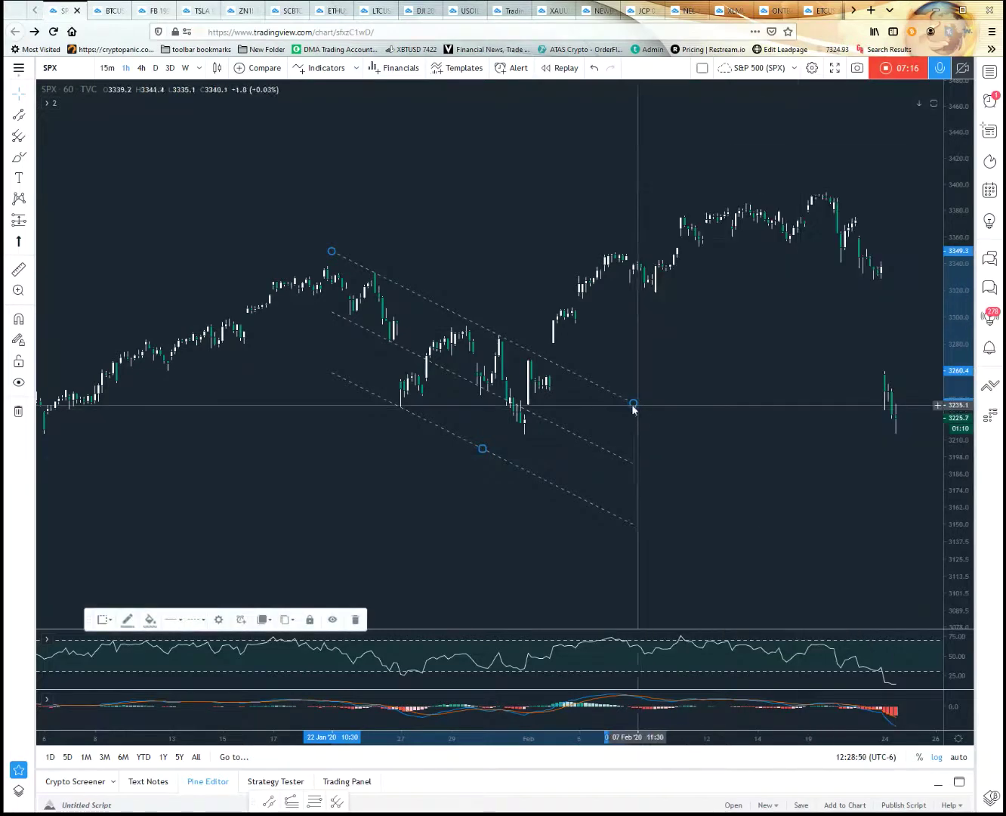
key(Delete)
Add a price alert for SPX at 3214.0, at the latest candle's low
drag(796, 411, 715, 435)
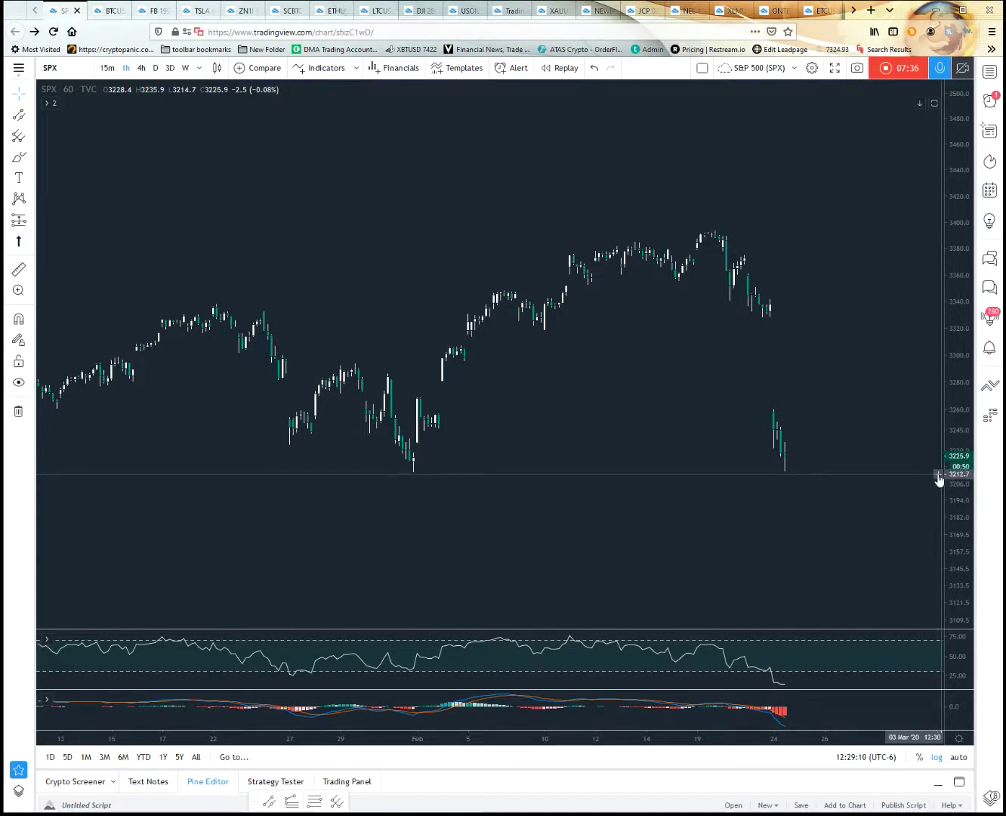
click(939, 474)
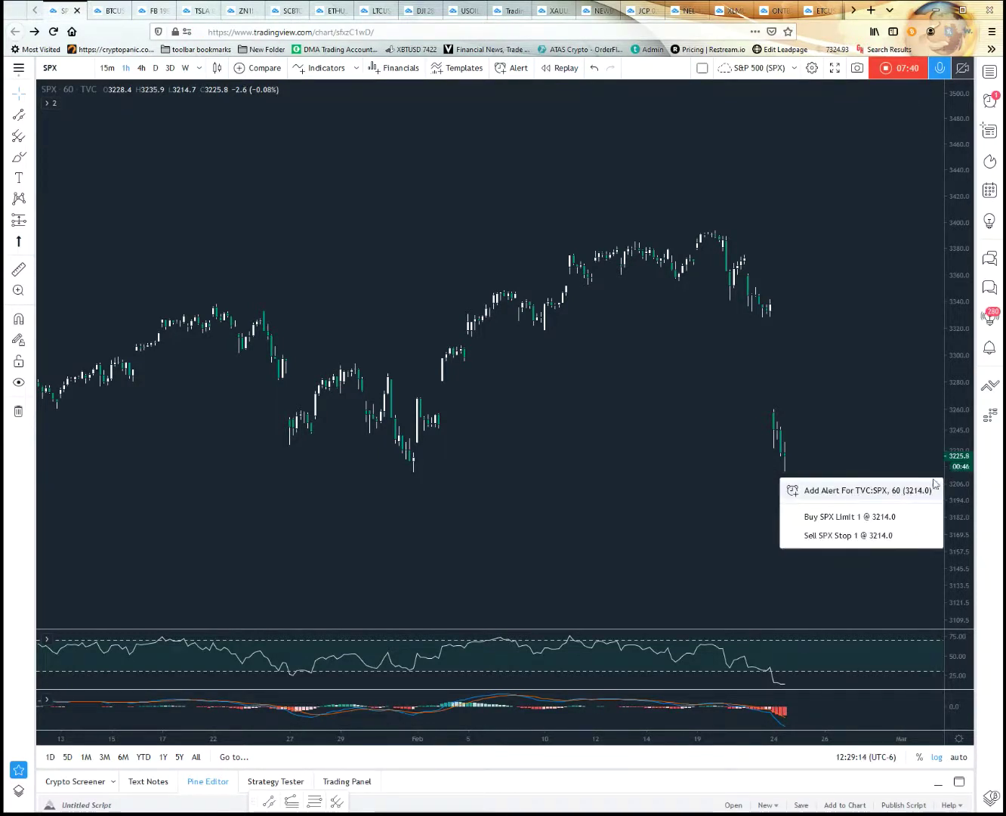
key(Escape)
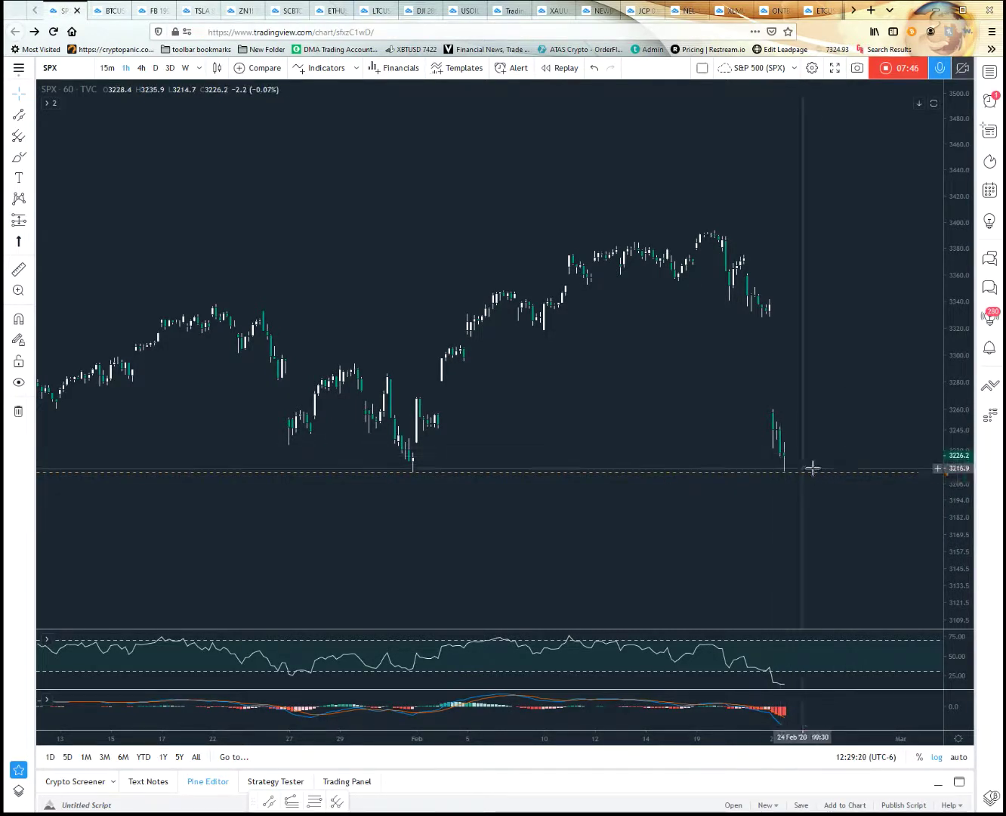
View the SPX alert's condition types, then change its crossing value to 3214.7 and its message to "SPX Crossing 3214.7"
double_click(885, 470)
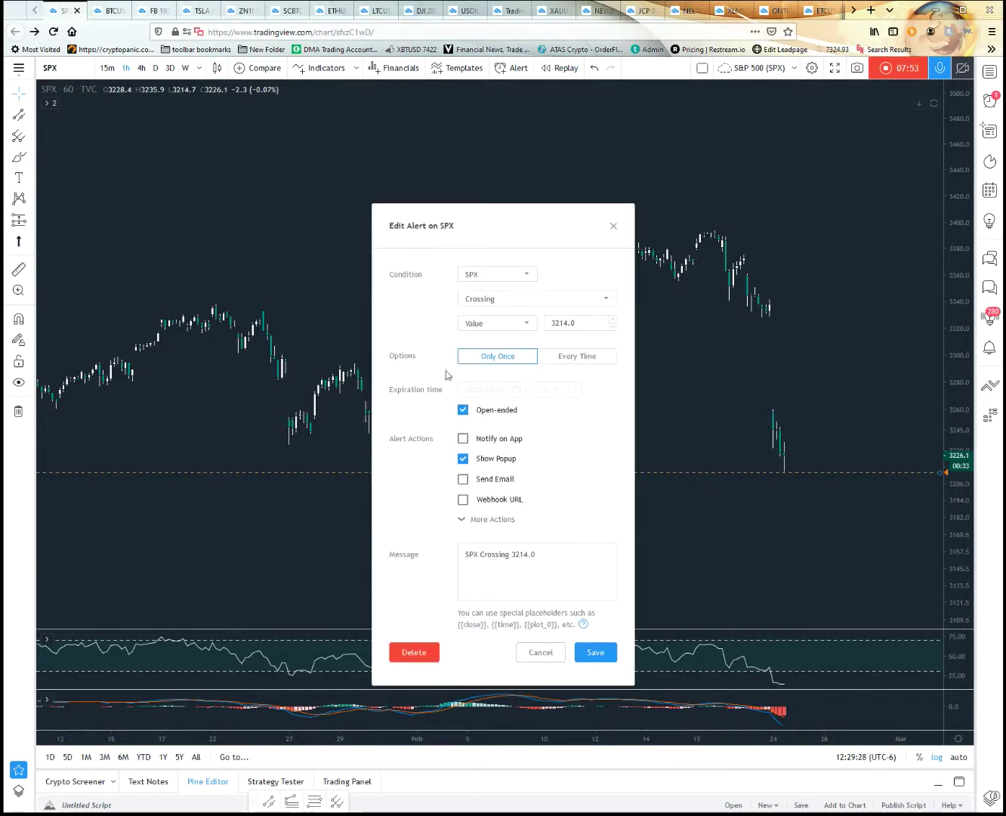
click(547, 301)
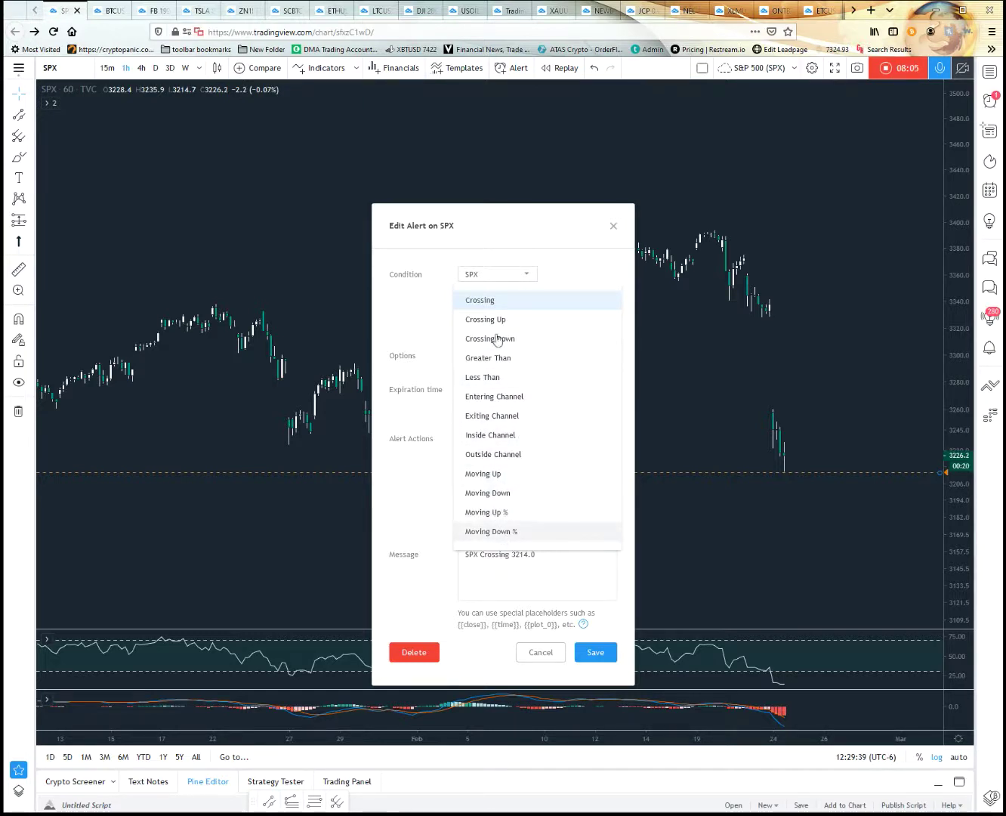
click(564, 271)
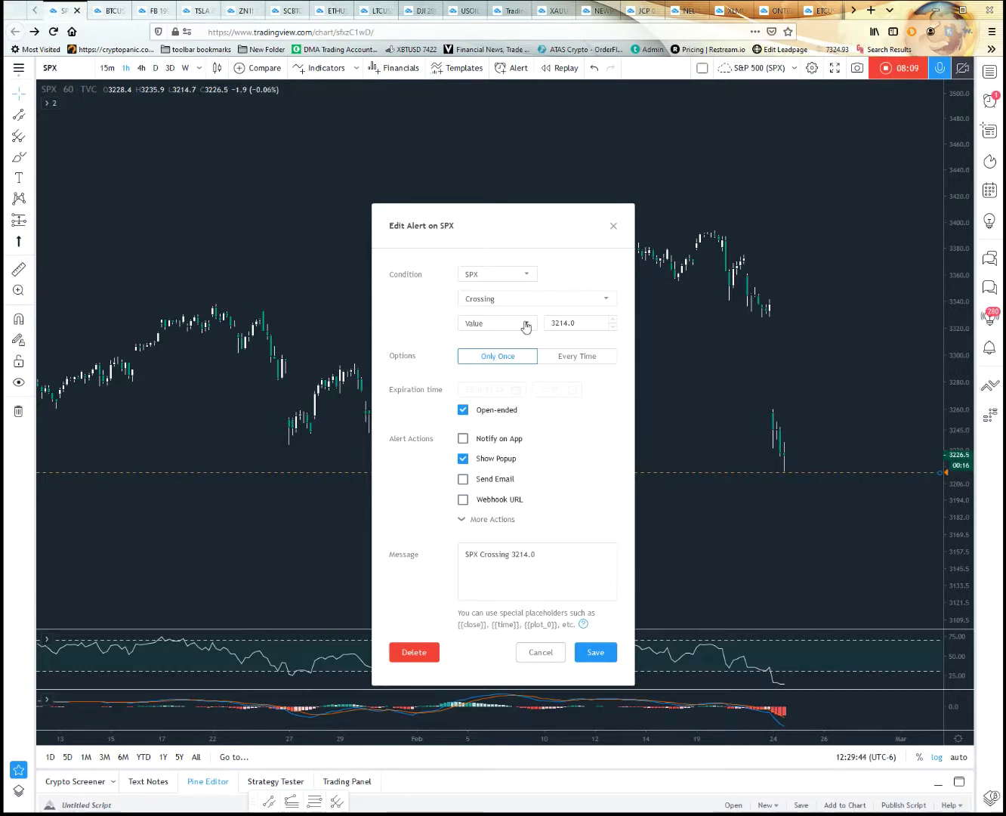
drag(480, 221, 681, 175)
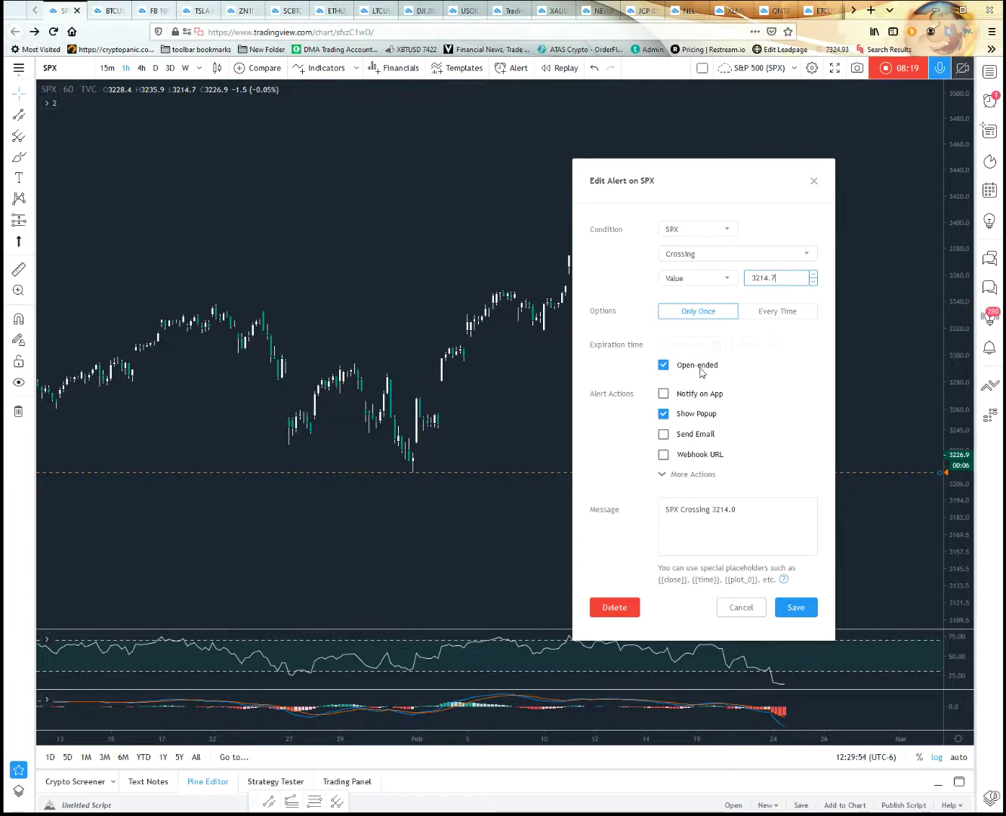
drag(741, 191, 492, 182)
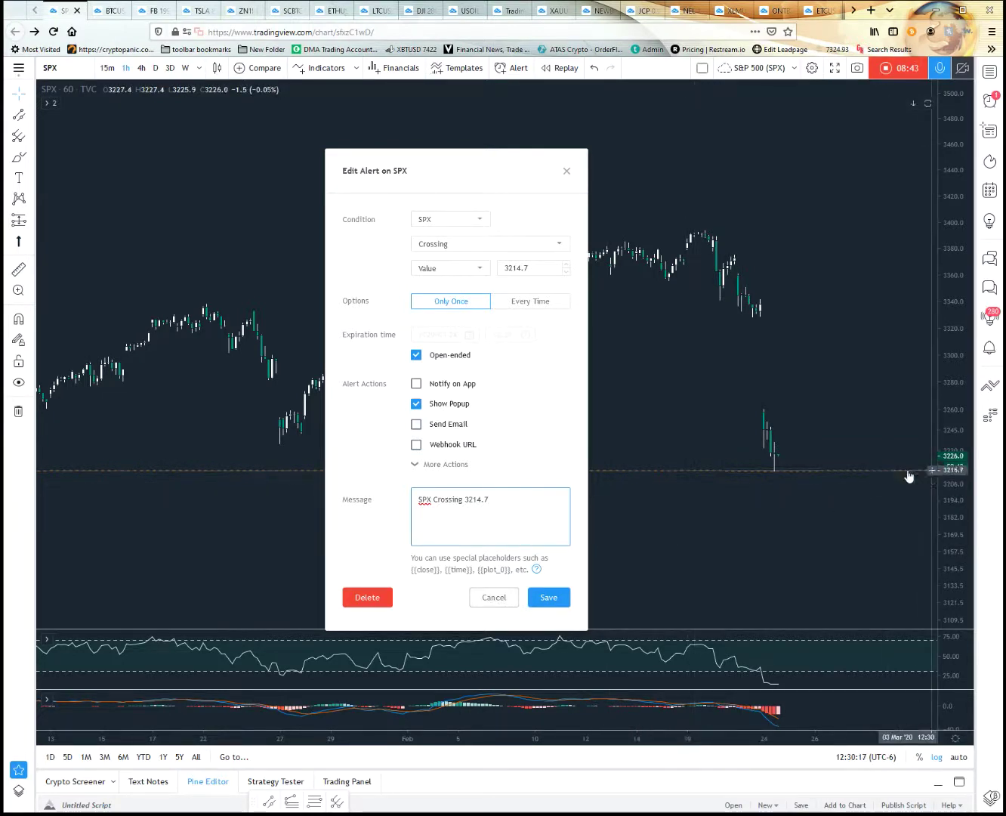
Delete the SPX price alert and confirm the deletion
click(367, 600)
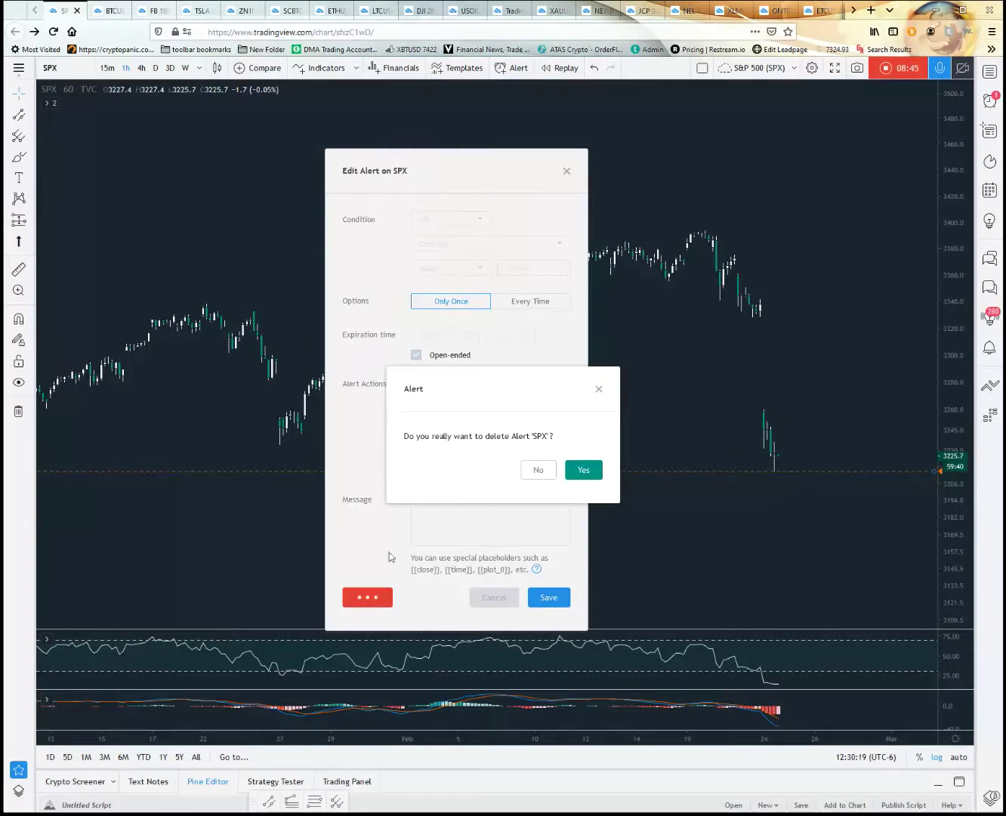
click(585, 470)
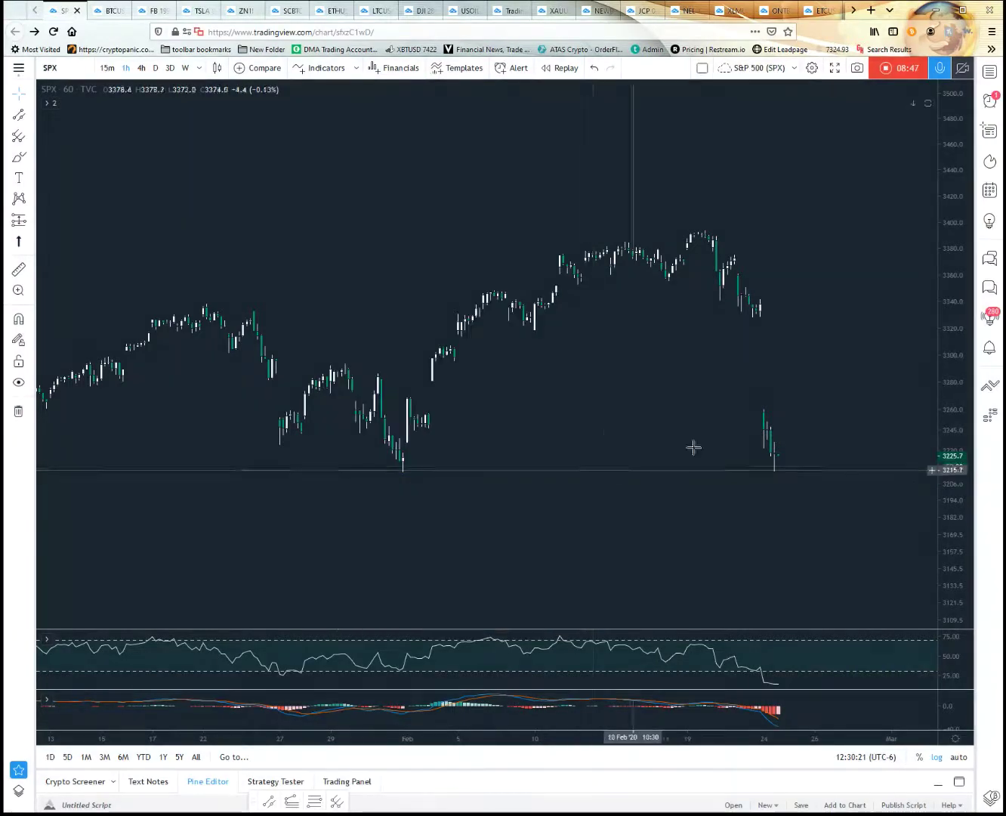
Examine the list of managed alerts and the alerts log, and close them
click(990, 101)
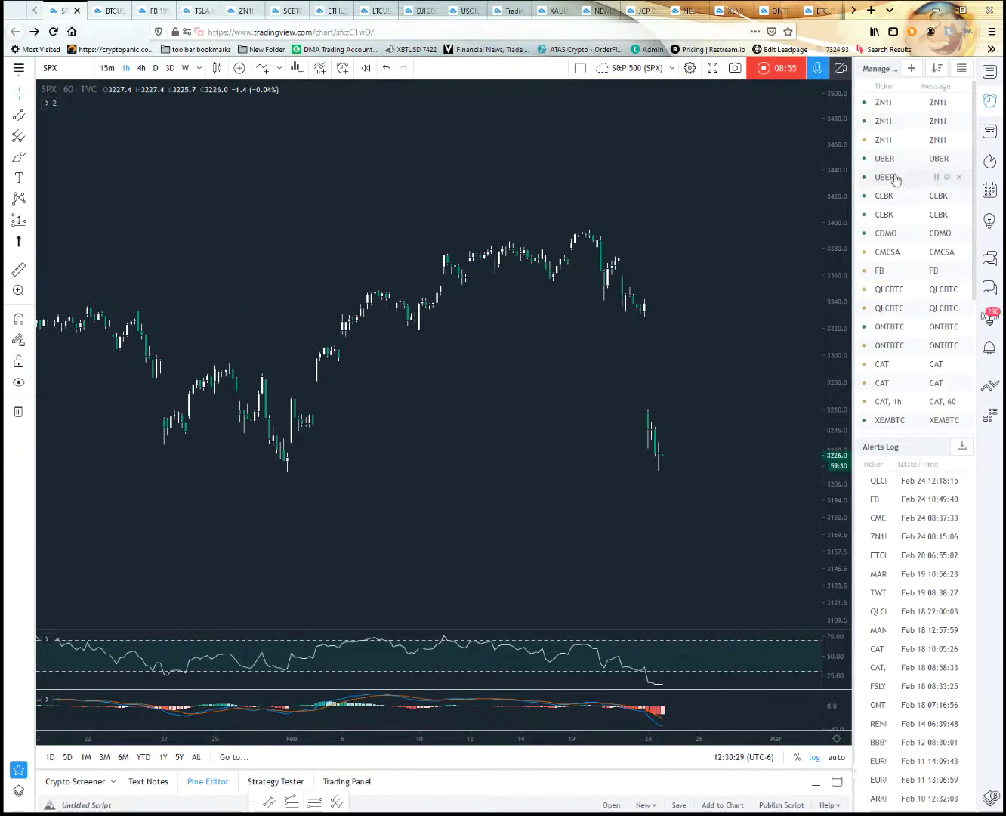
scroll(932, 407, down, 2)
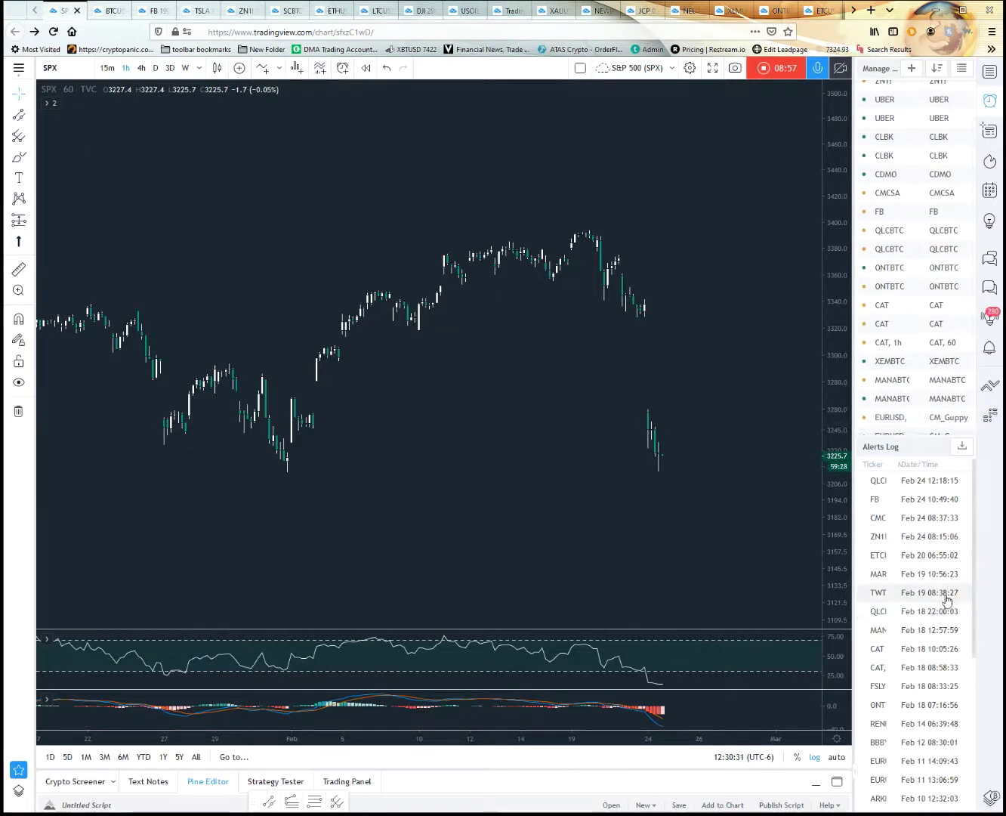
scroll(936, 687, down, 3)
scroll(927, 691, up, 3)
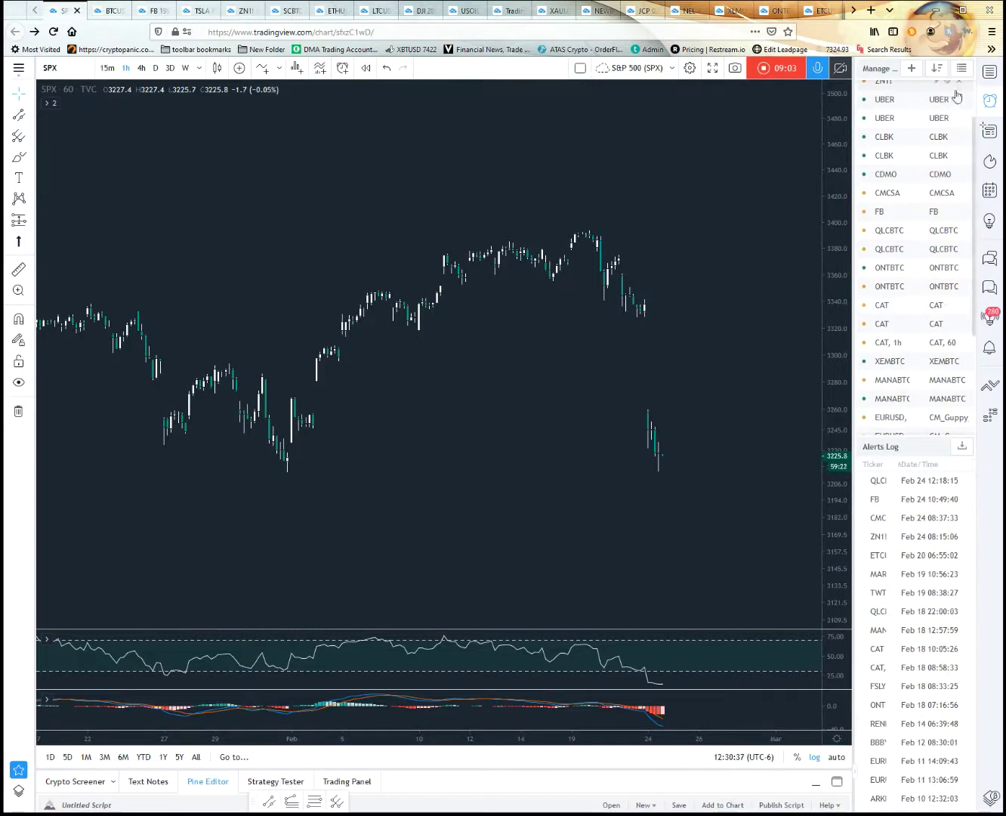
click(989, 101)
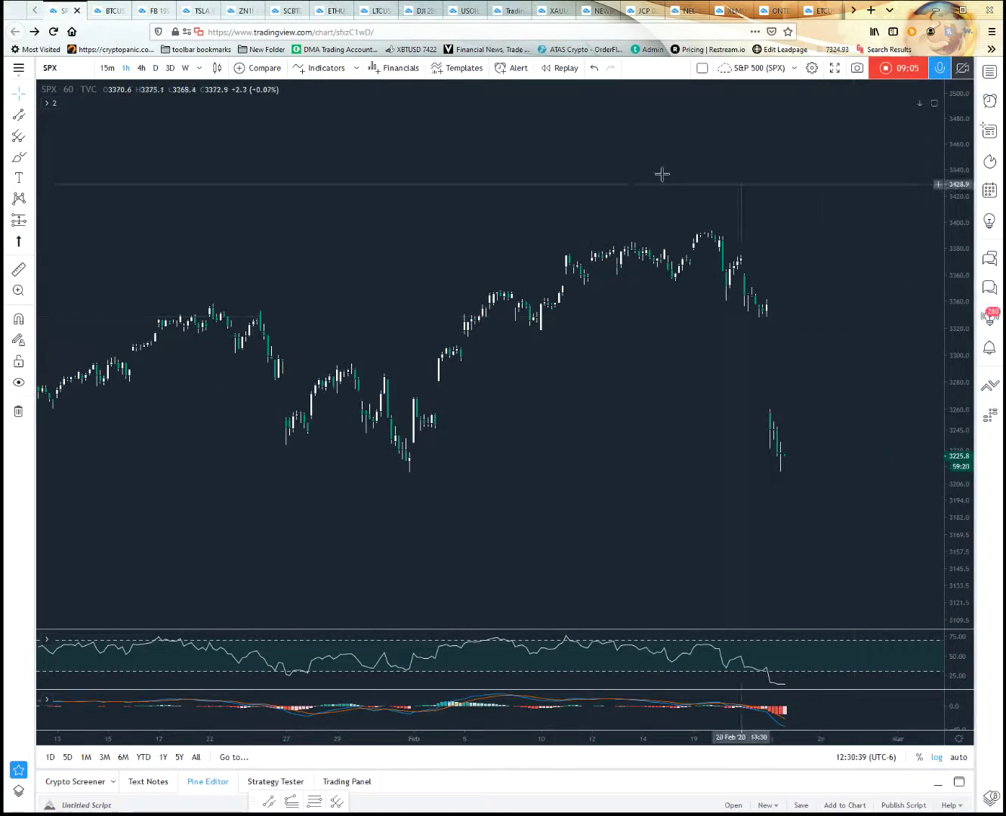